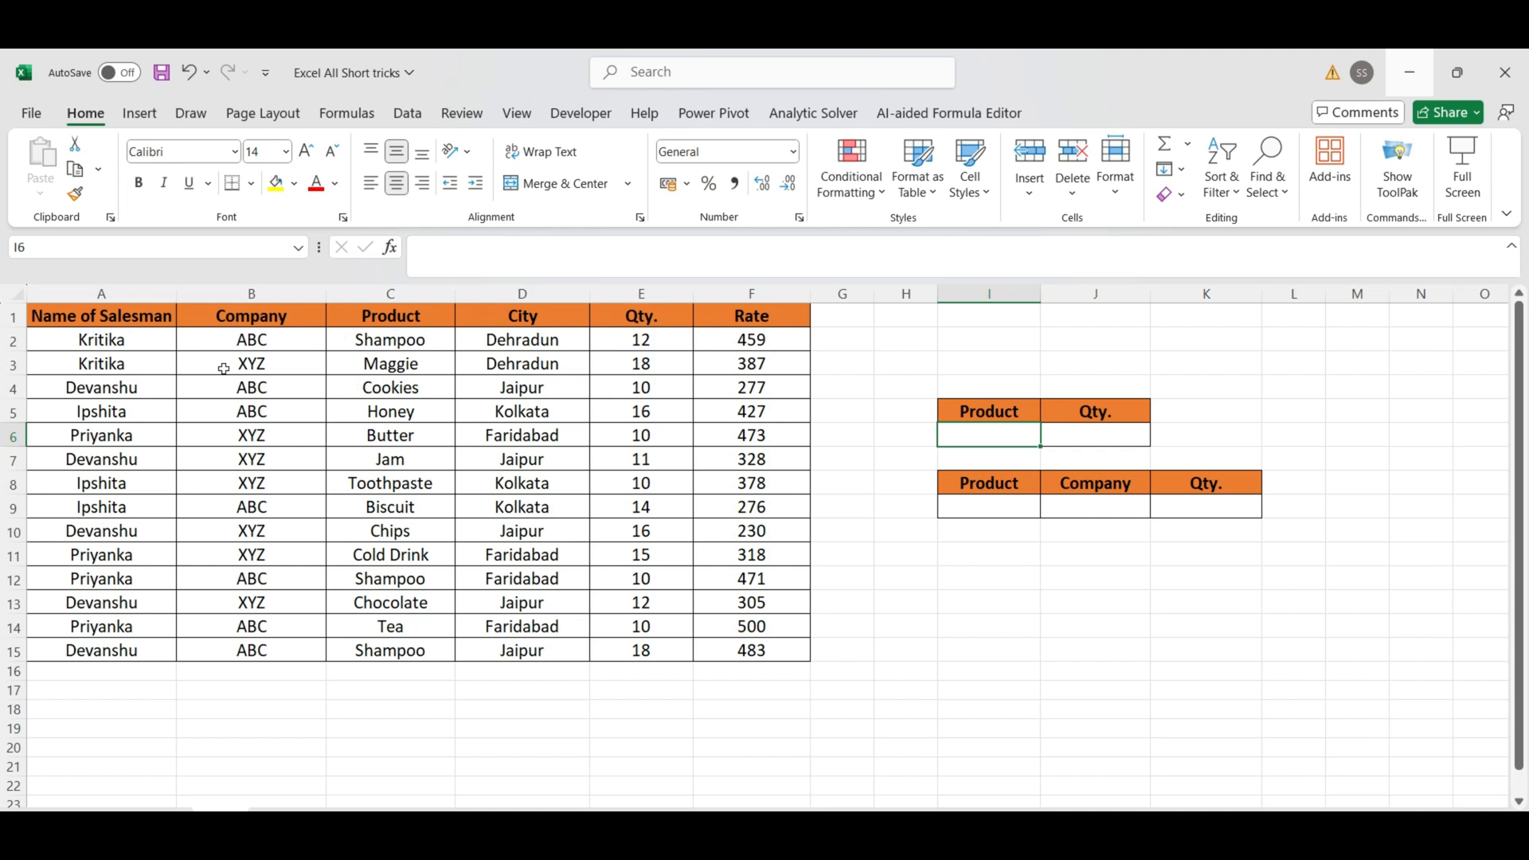
Step: Review the sales table's column headers one by one, from Name of Salesman through Rate
left_click(143, 322)
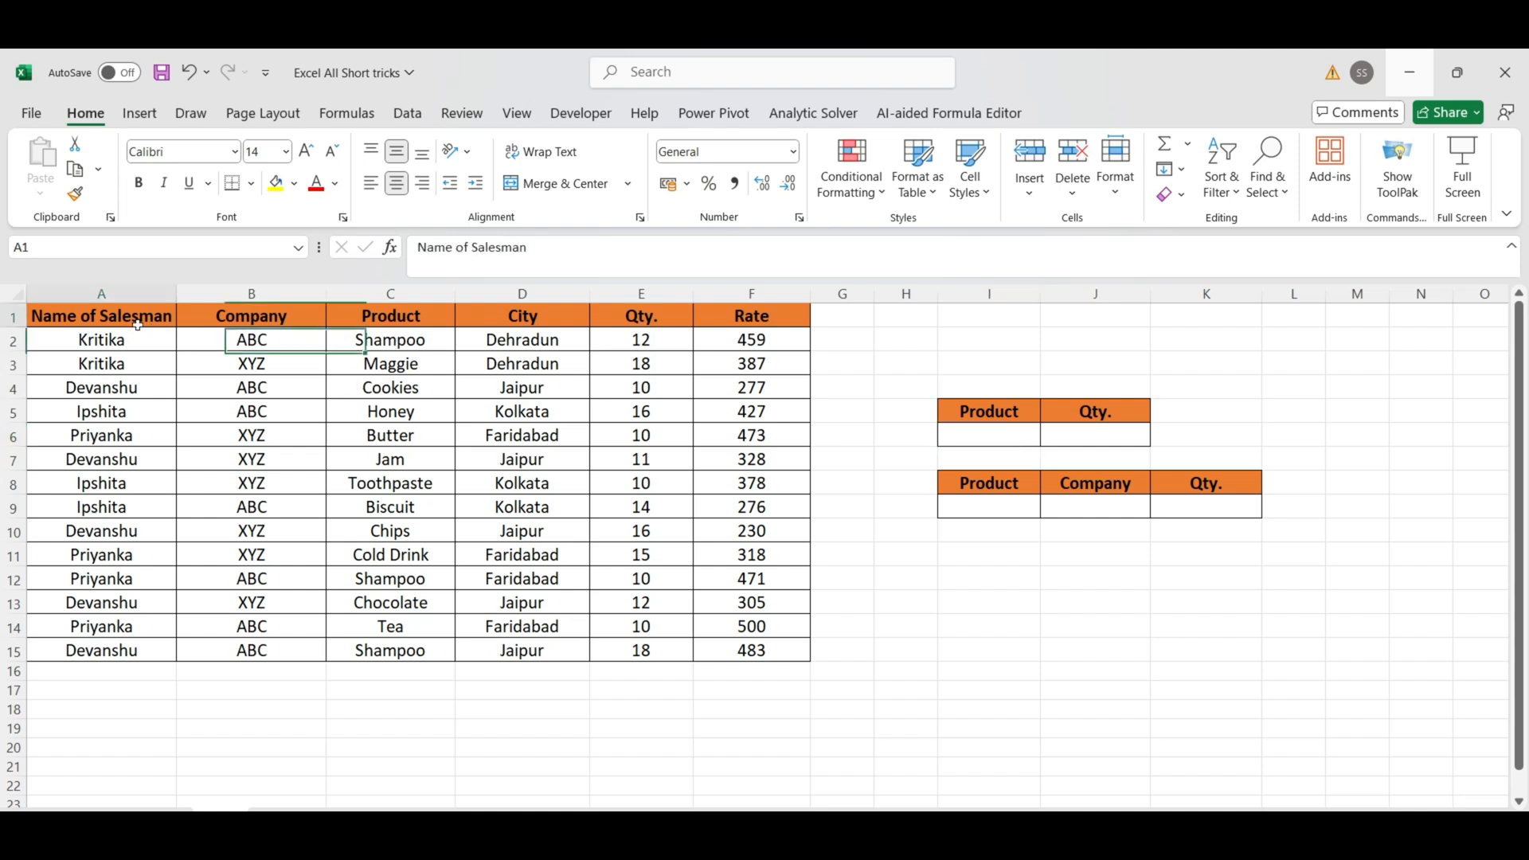
left_click(227, 324)
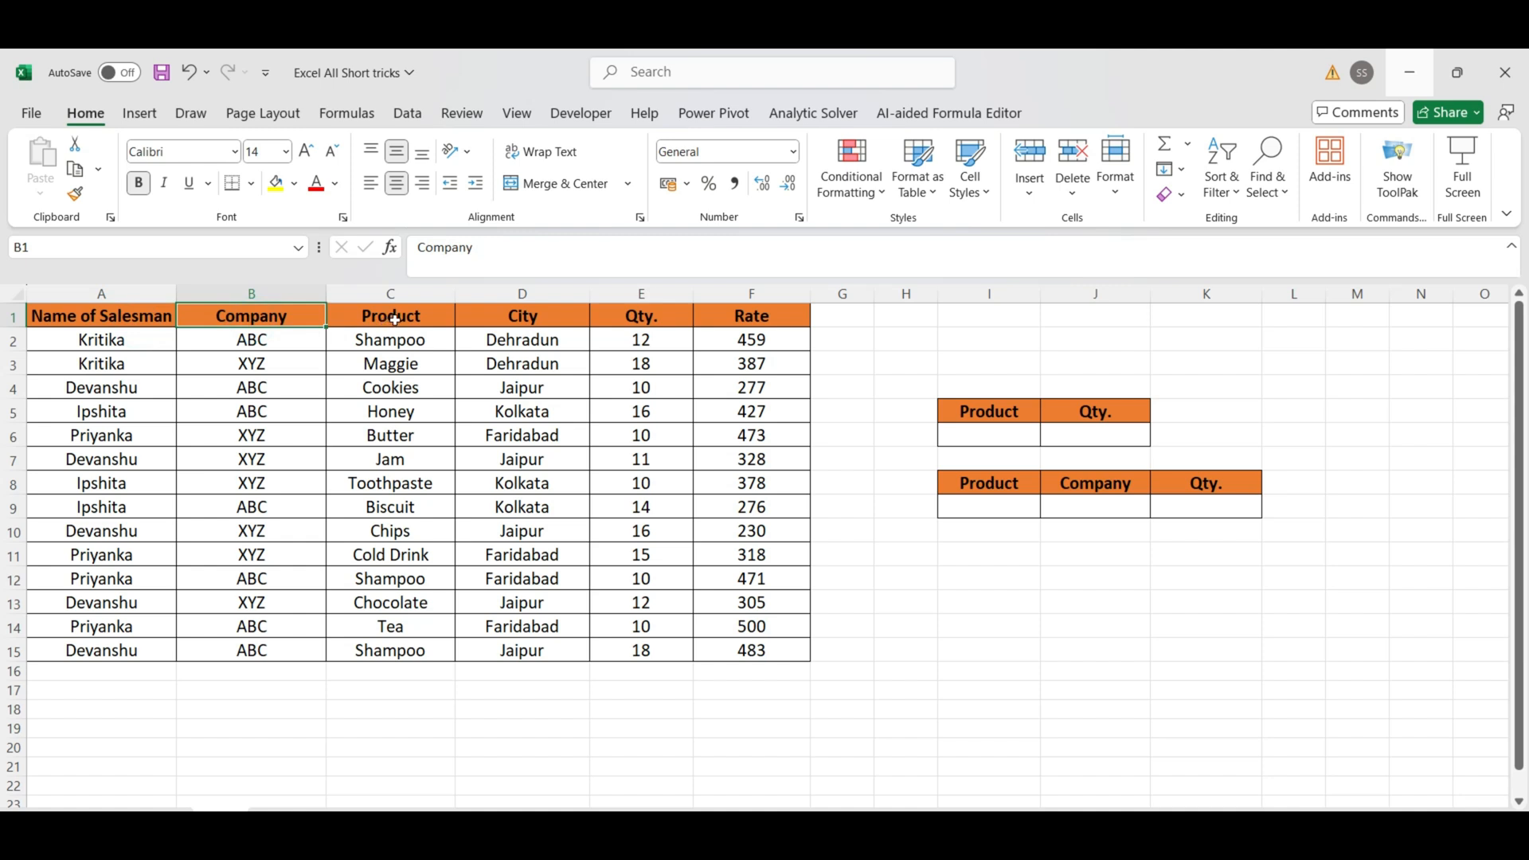
left_click(394, 320)
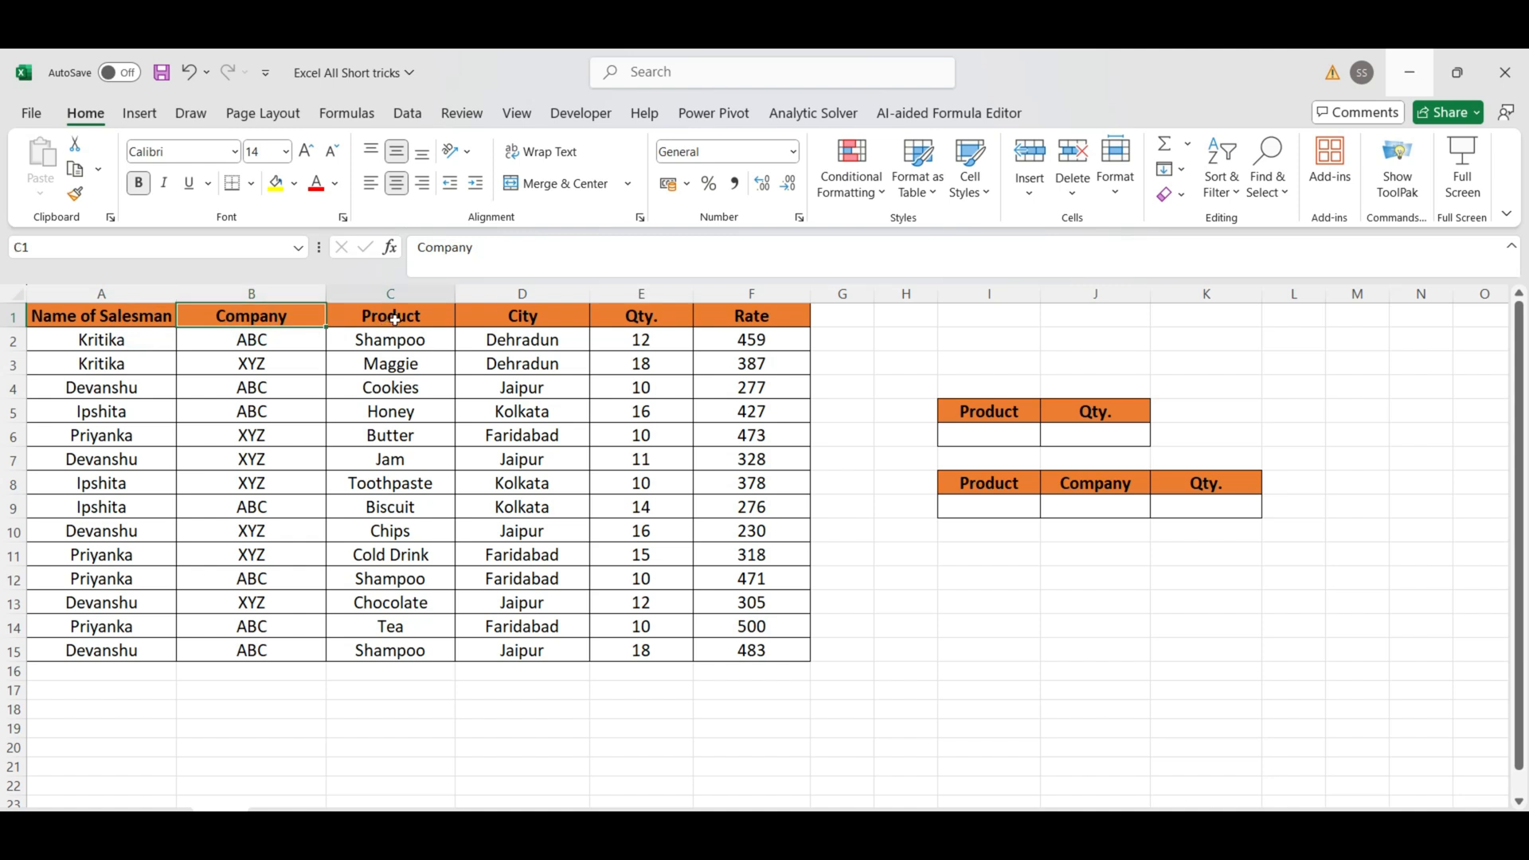
left_click(536, 325)
left_click(641, 325)
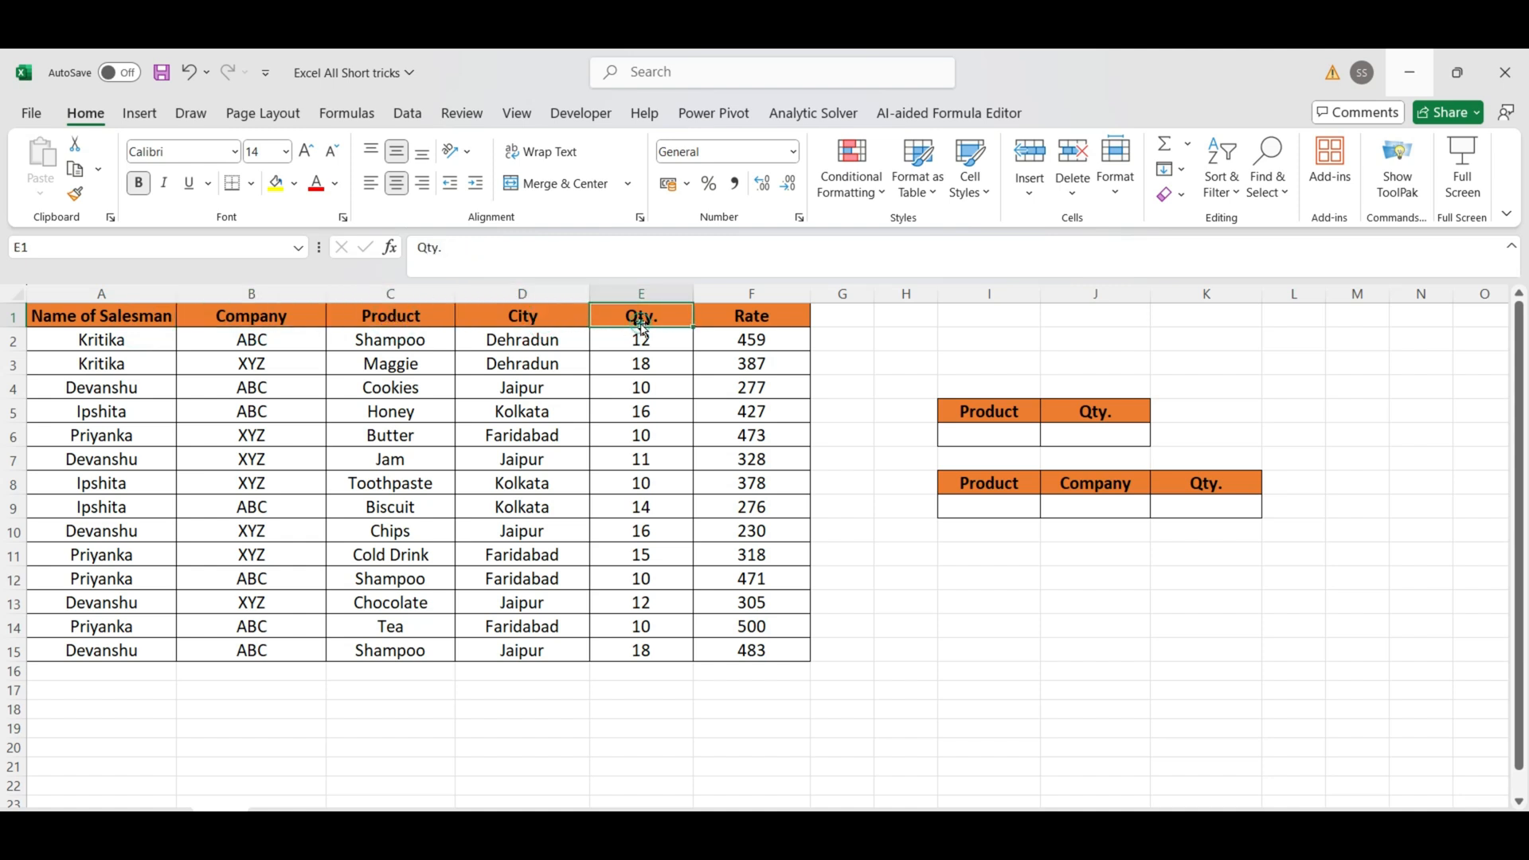
left_click(766, 319)
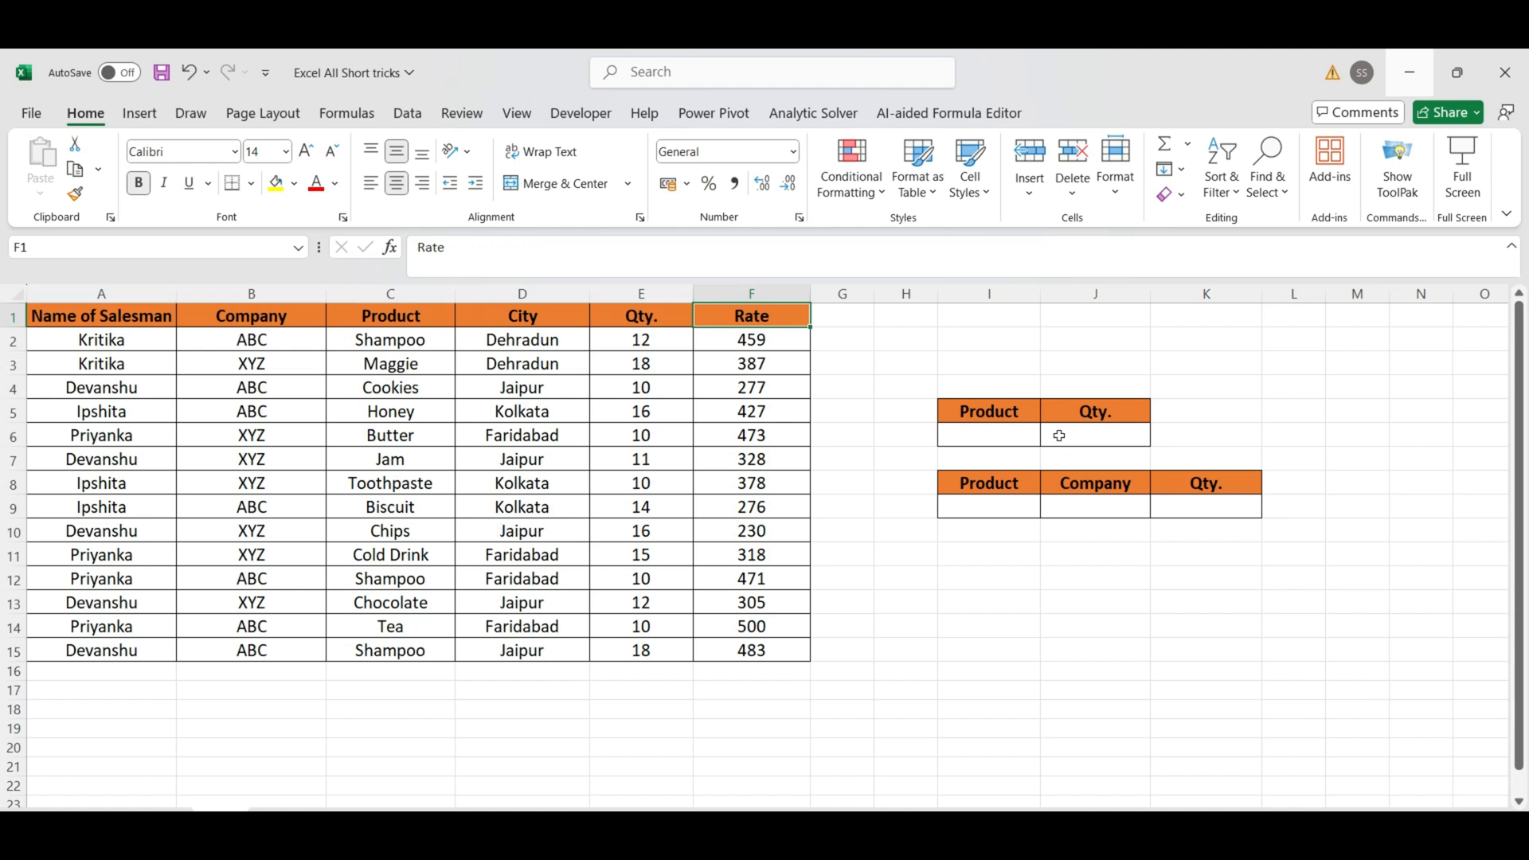
Step: Enter Shampoo as the product criterion in cell I6 of the Product and Qty. table
left_click(1019, 433)
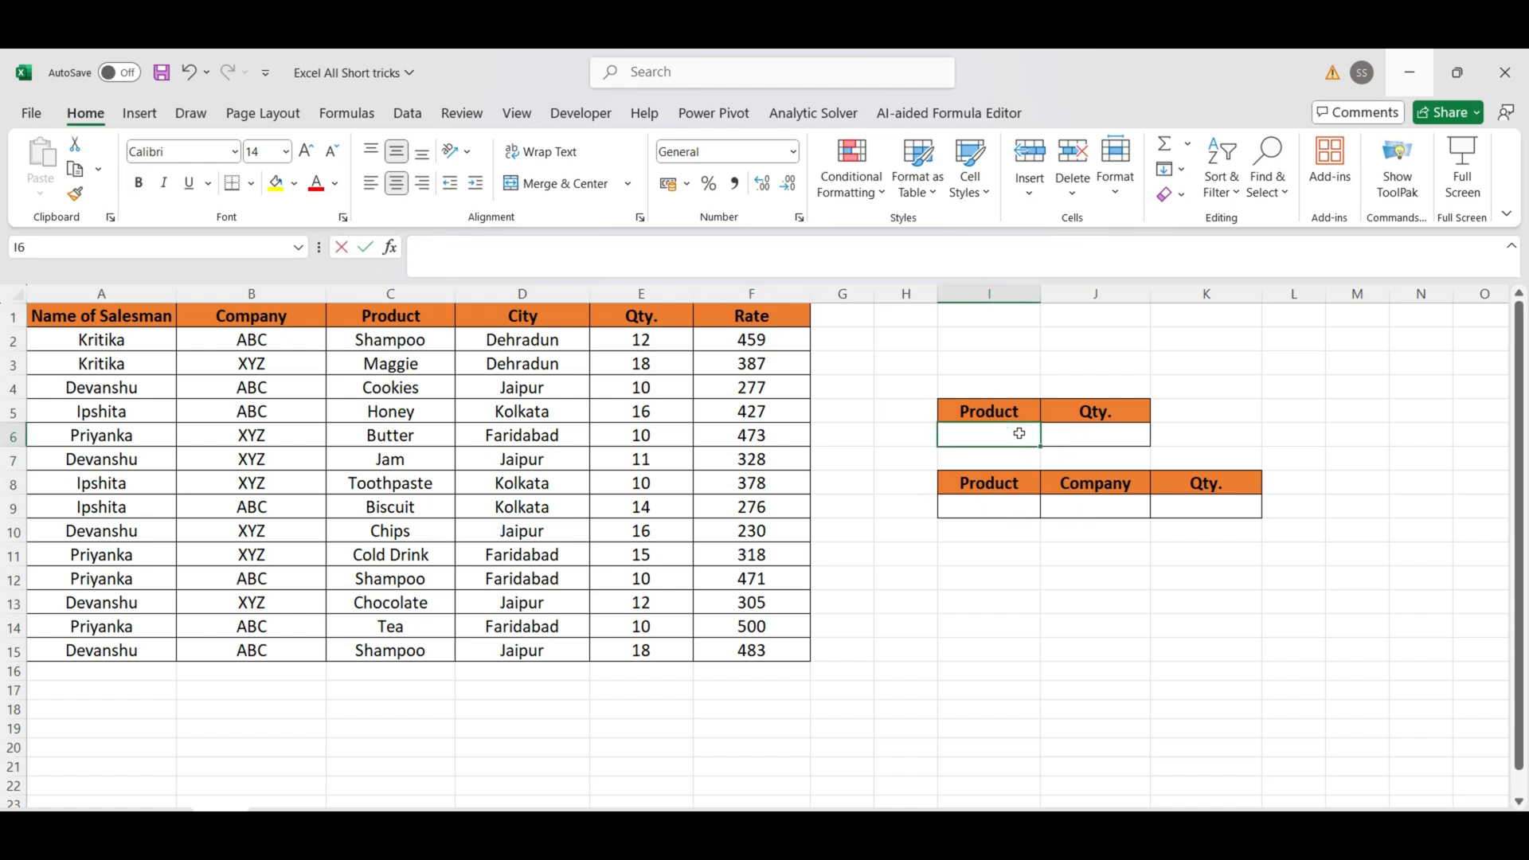
type("Shampoo")
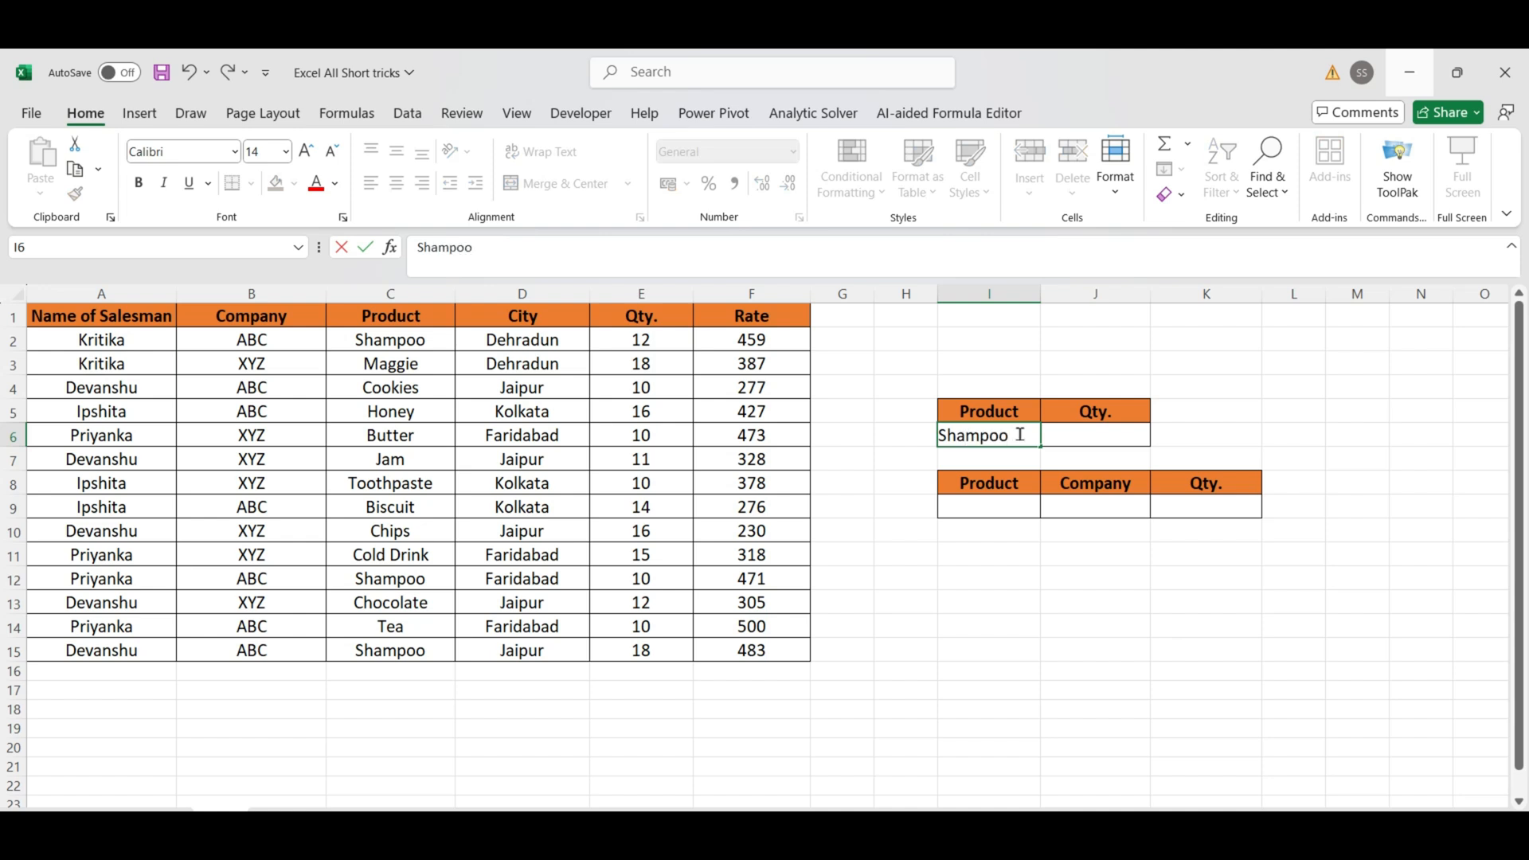
key("ctrl+Return")
key("Right")
key("Right")
key("Left")
key("Left")
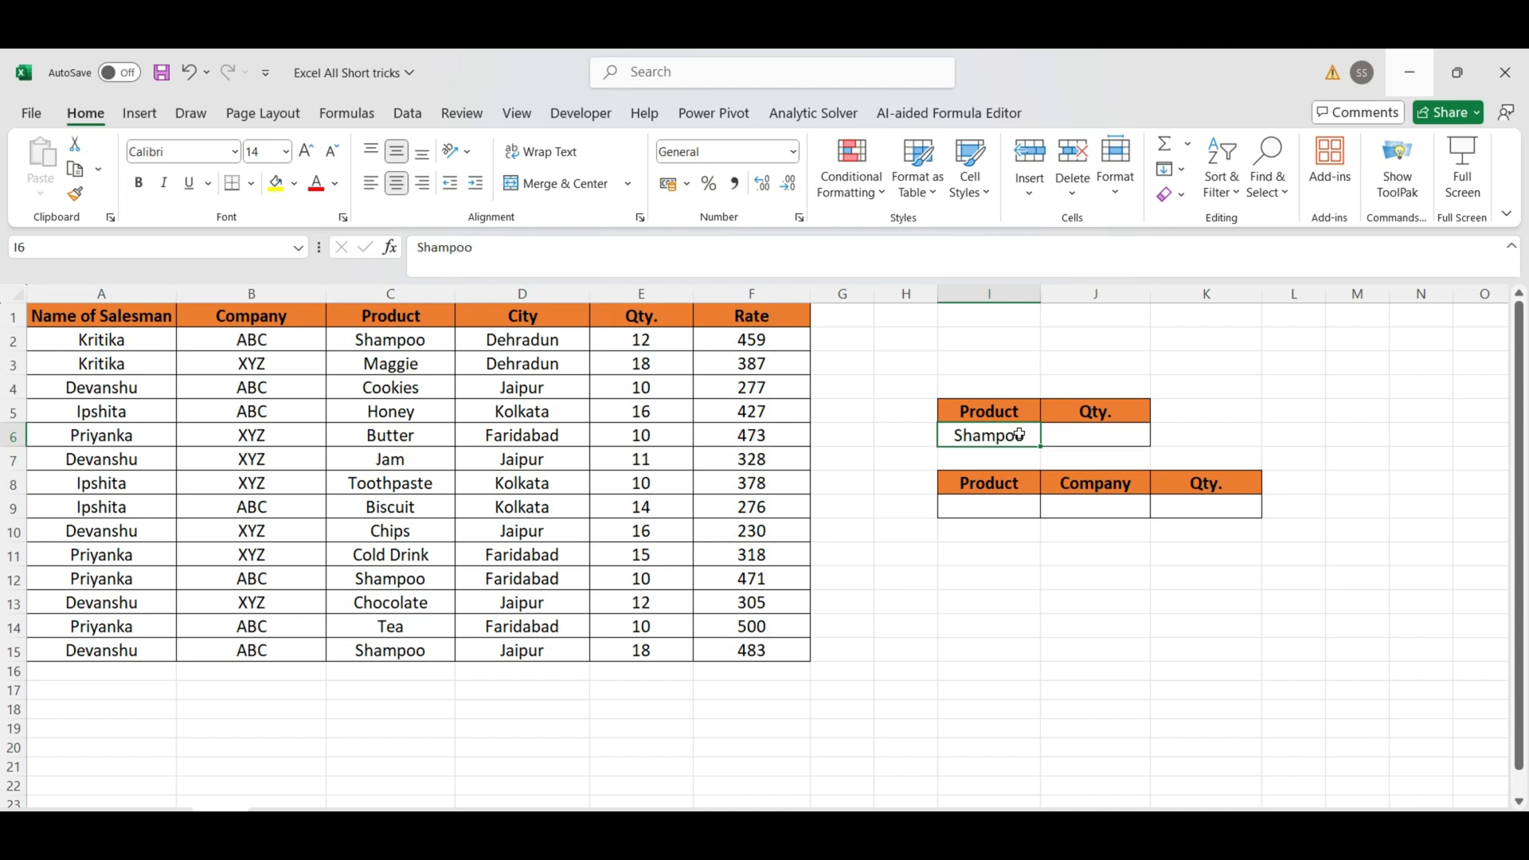
key("Right")
key("Left")
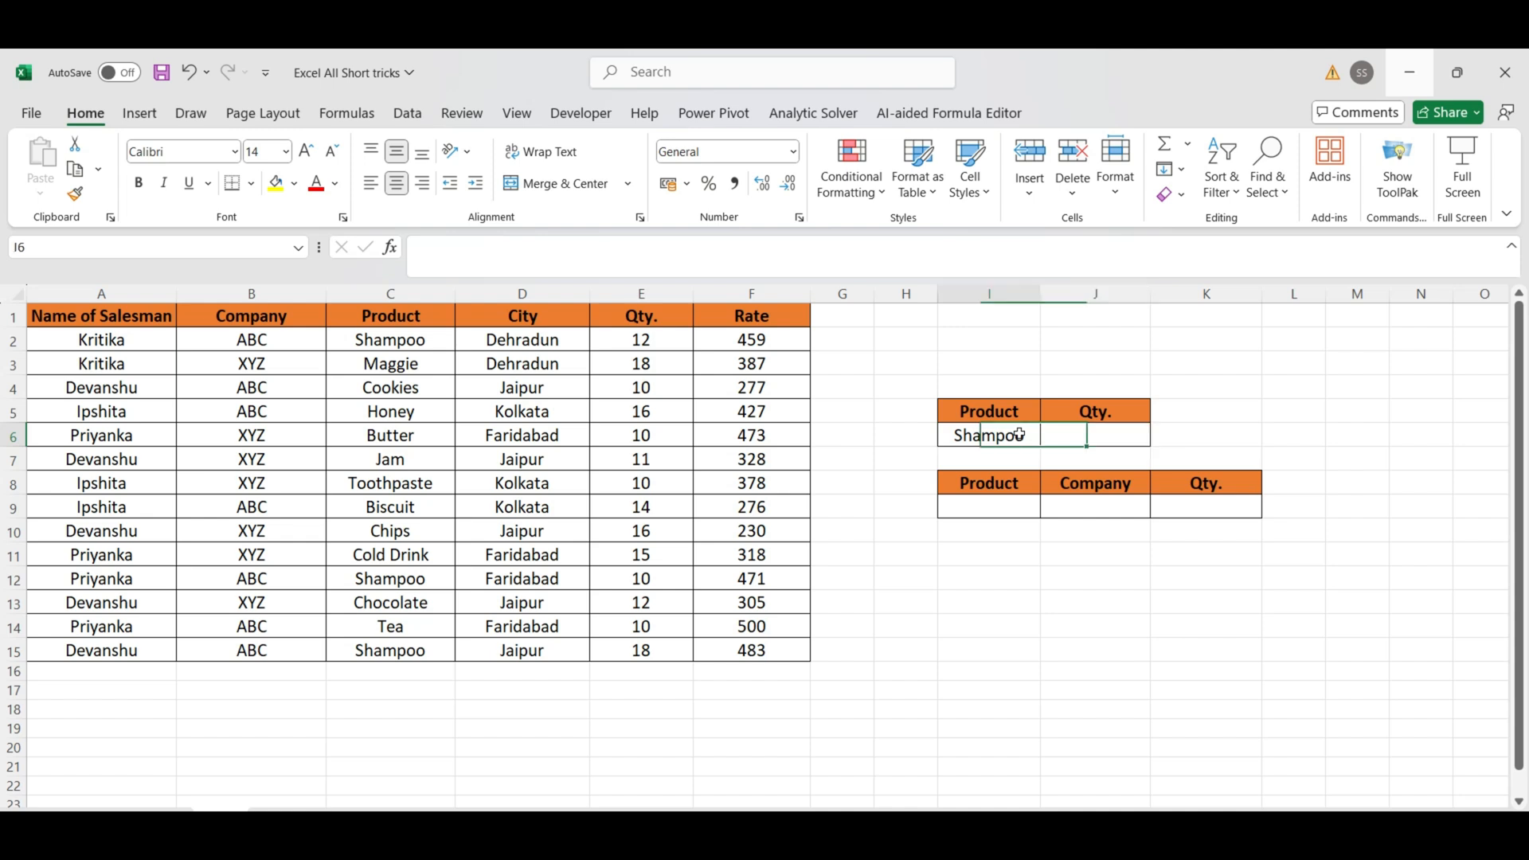
Step: In J6, total the quantity for the product criterion with =DSUM(A1:F15,E1,I5:I6)
key("Right")
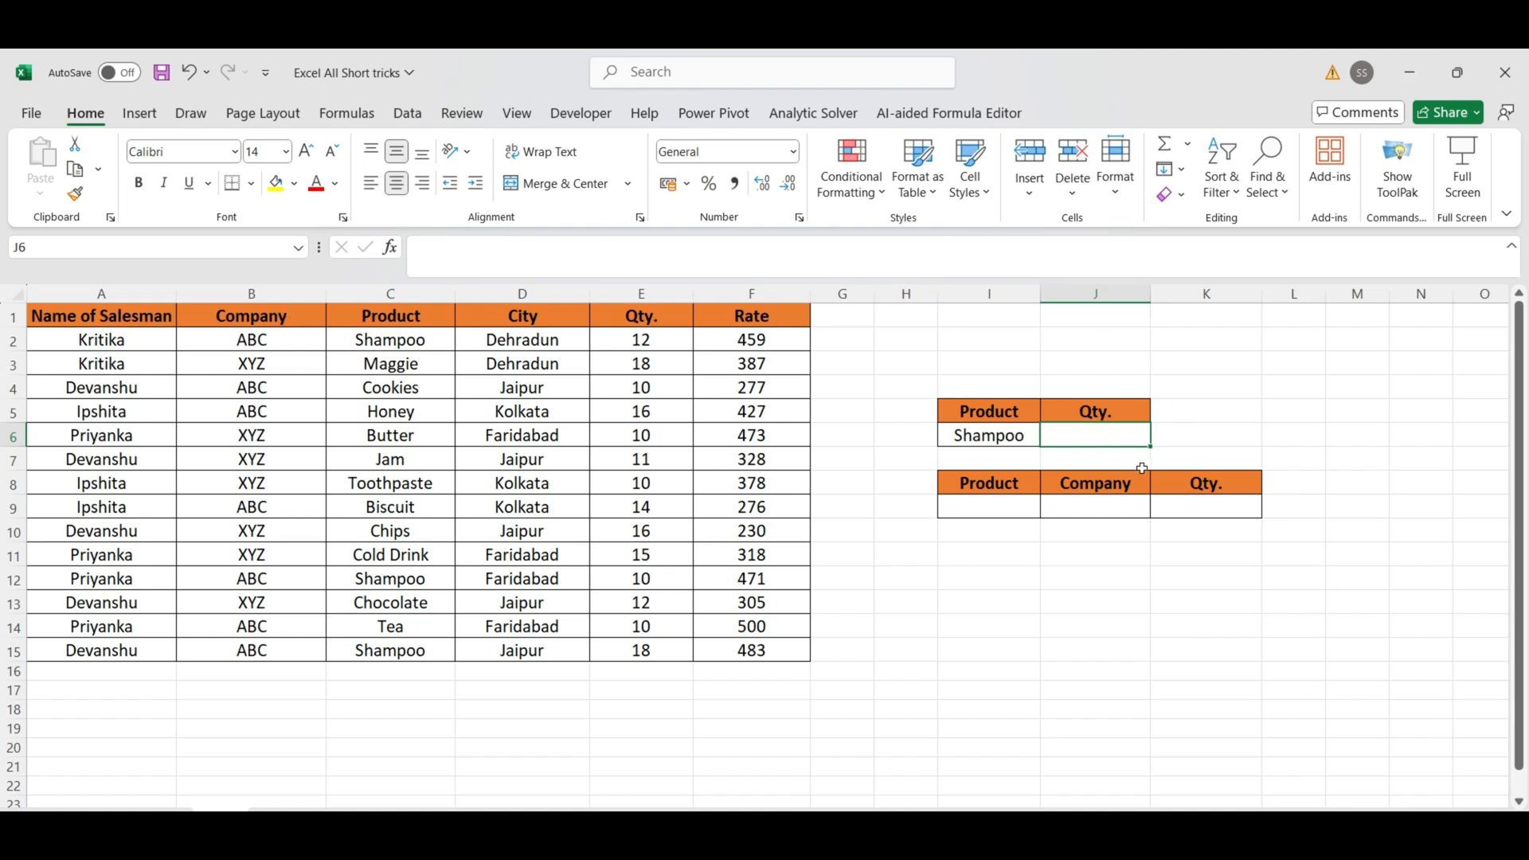
type("=")
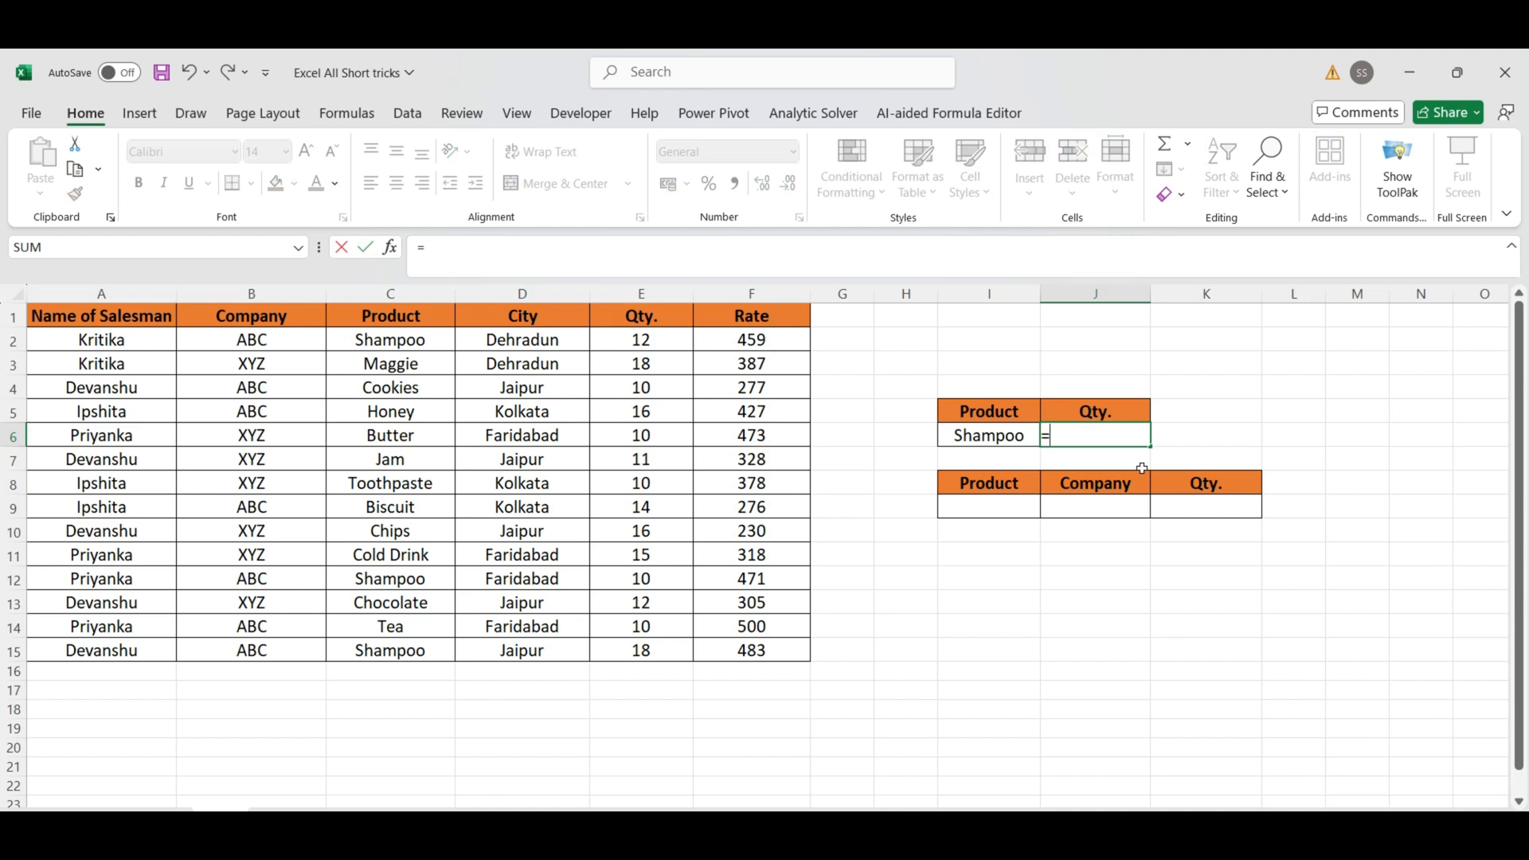
type("Dsu")
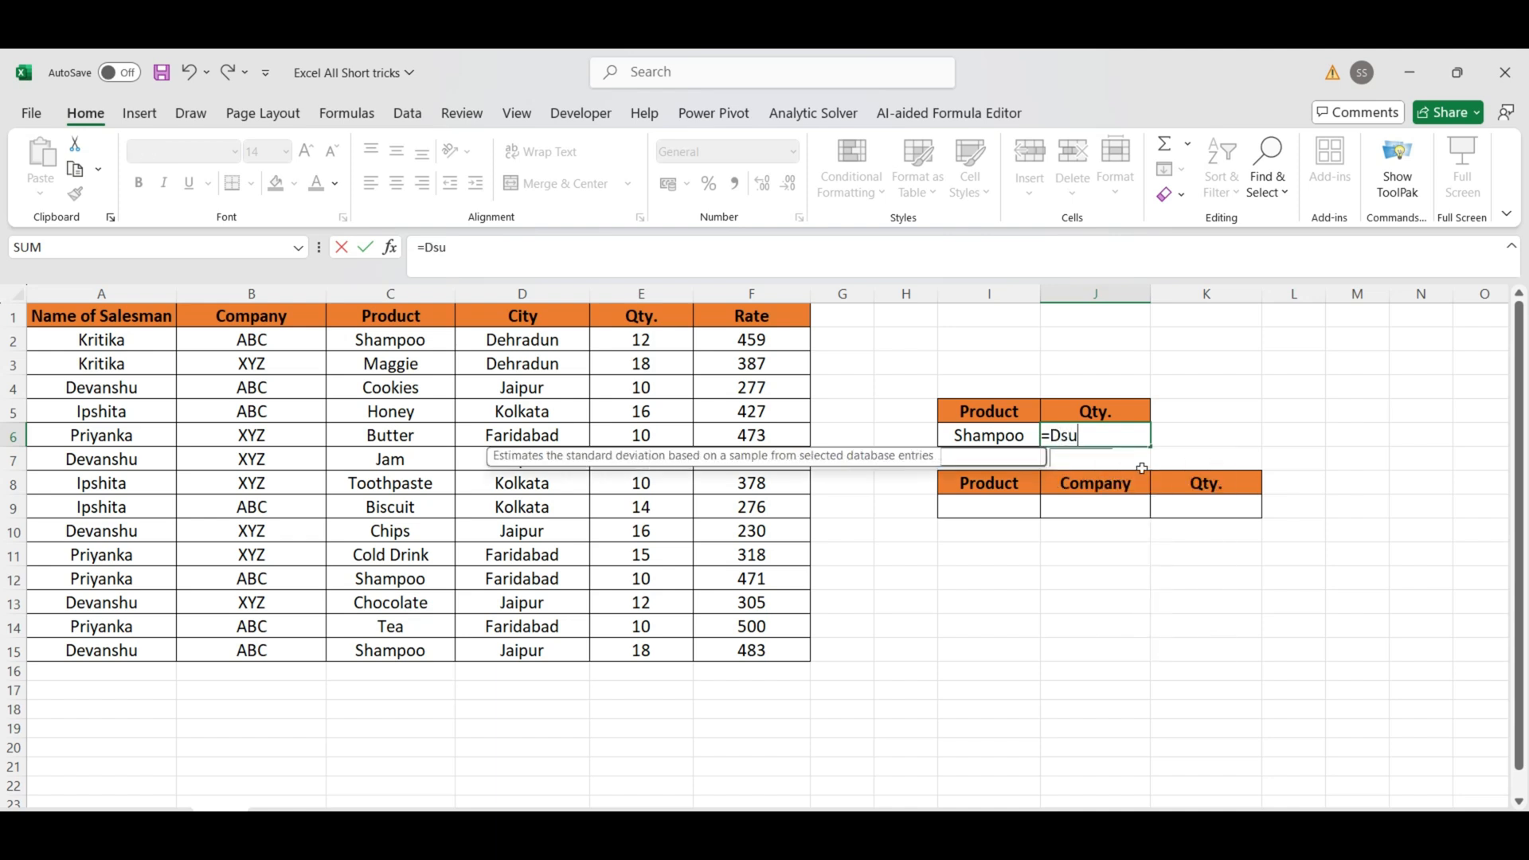
type("m(")
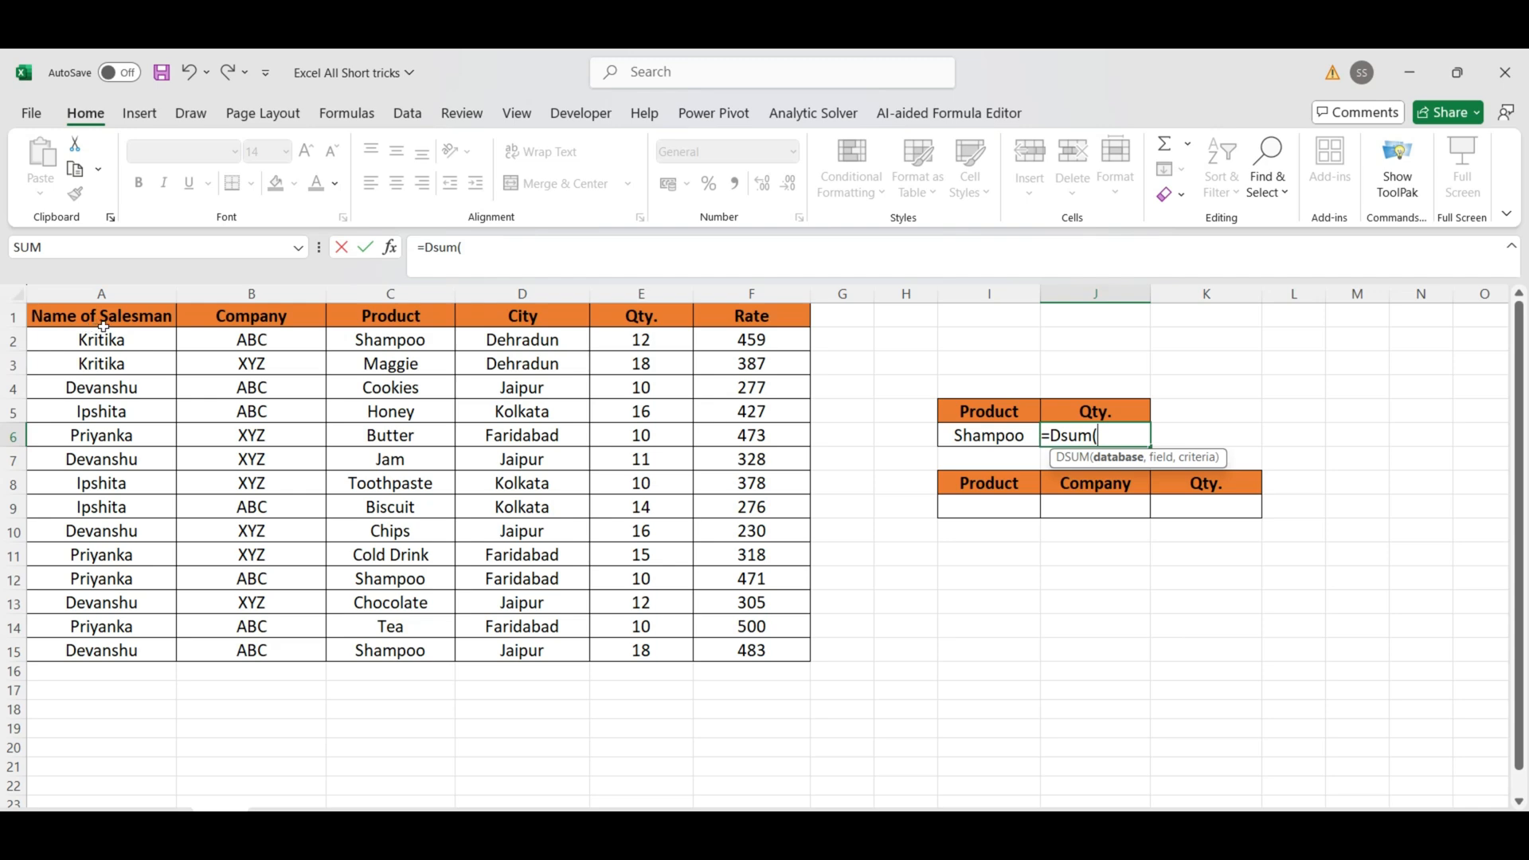
left_click_drag(102, 323, 730, 651)
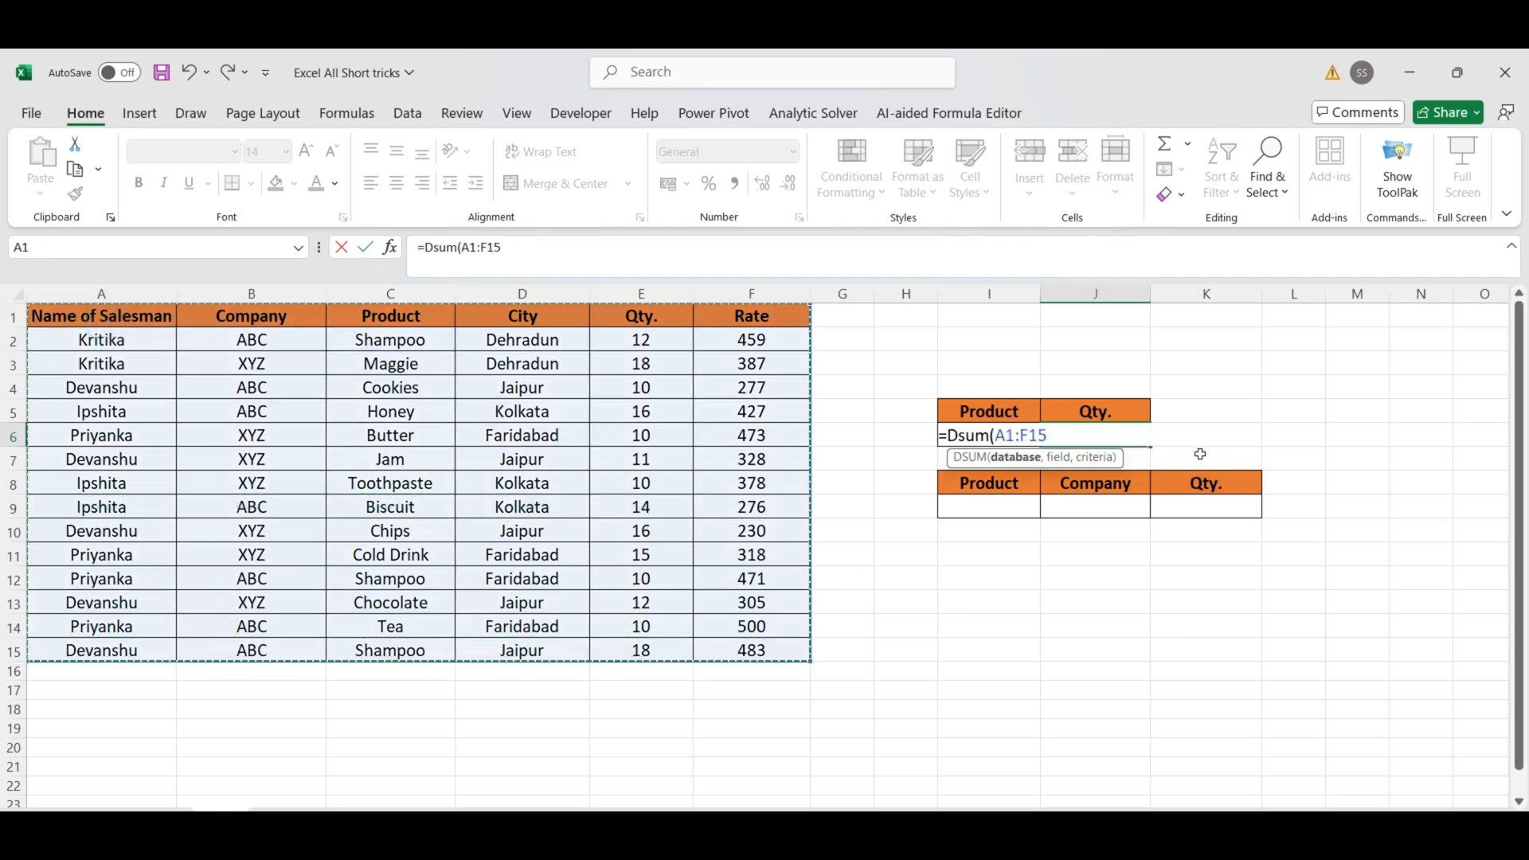
type(",")
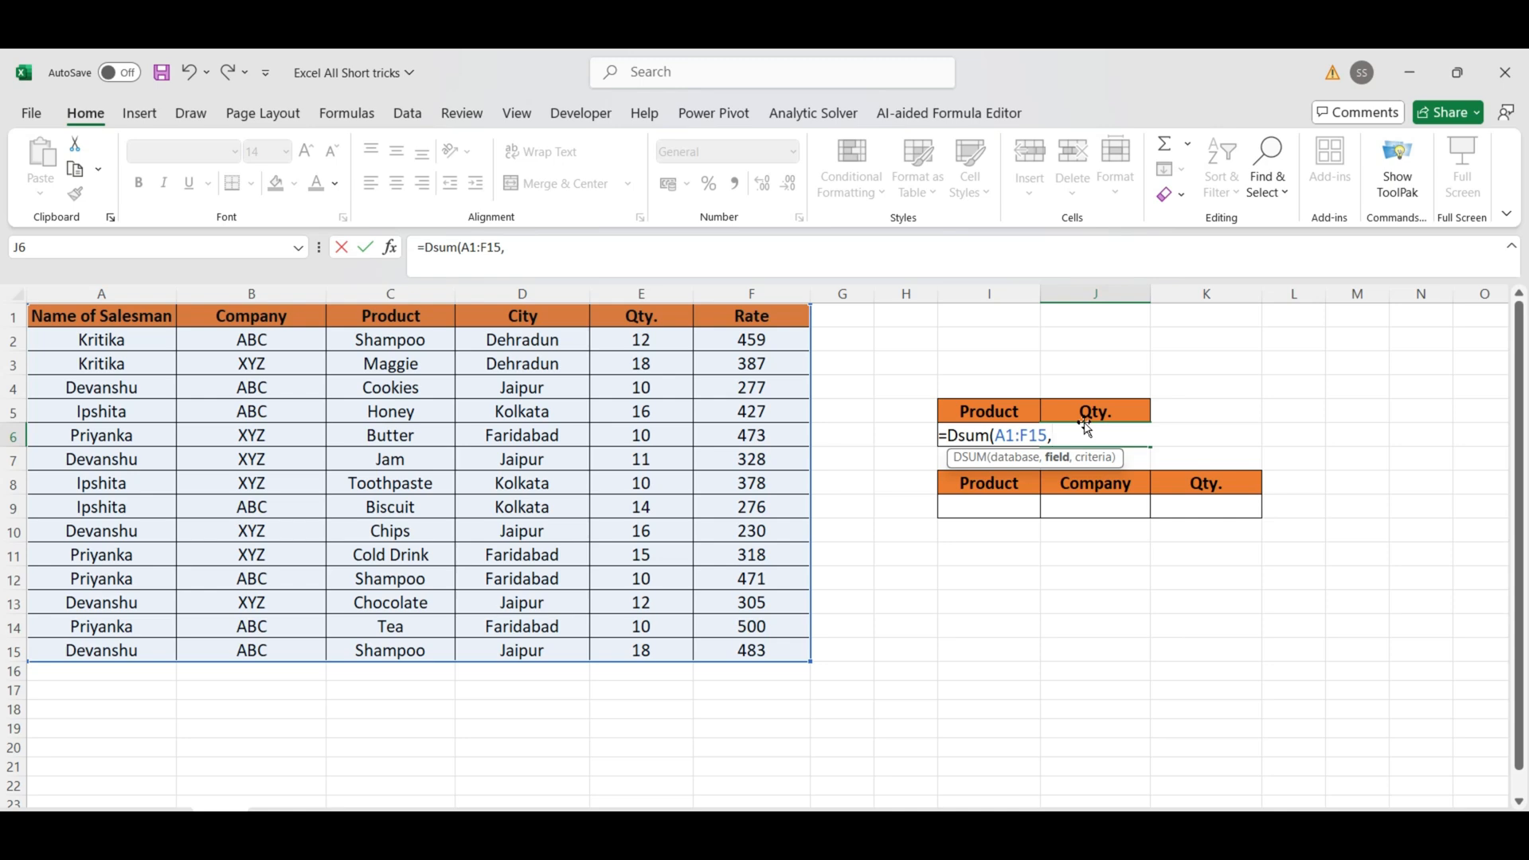
left_click(646, 318)
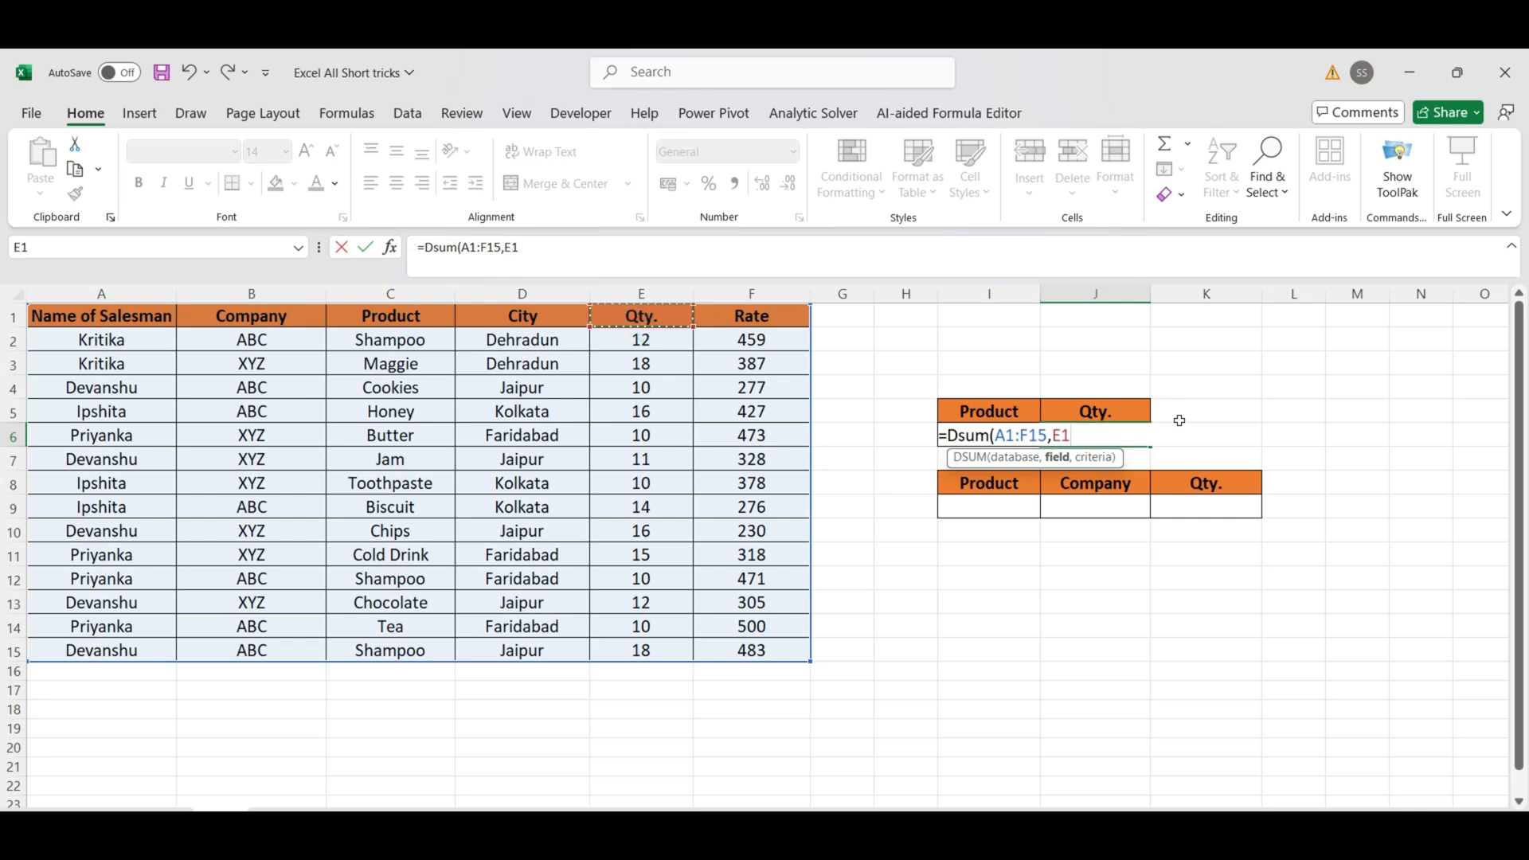
type(",")
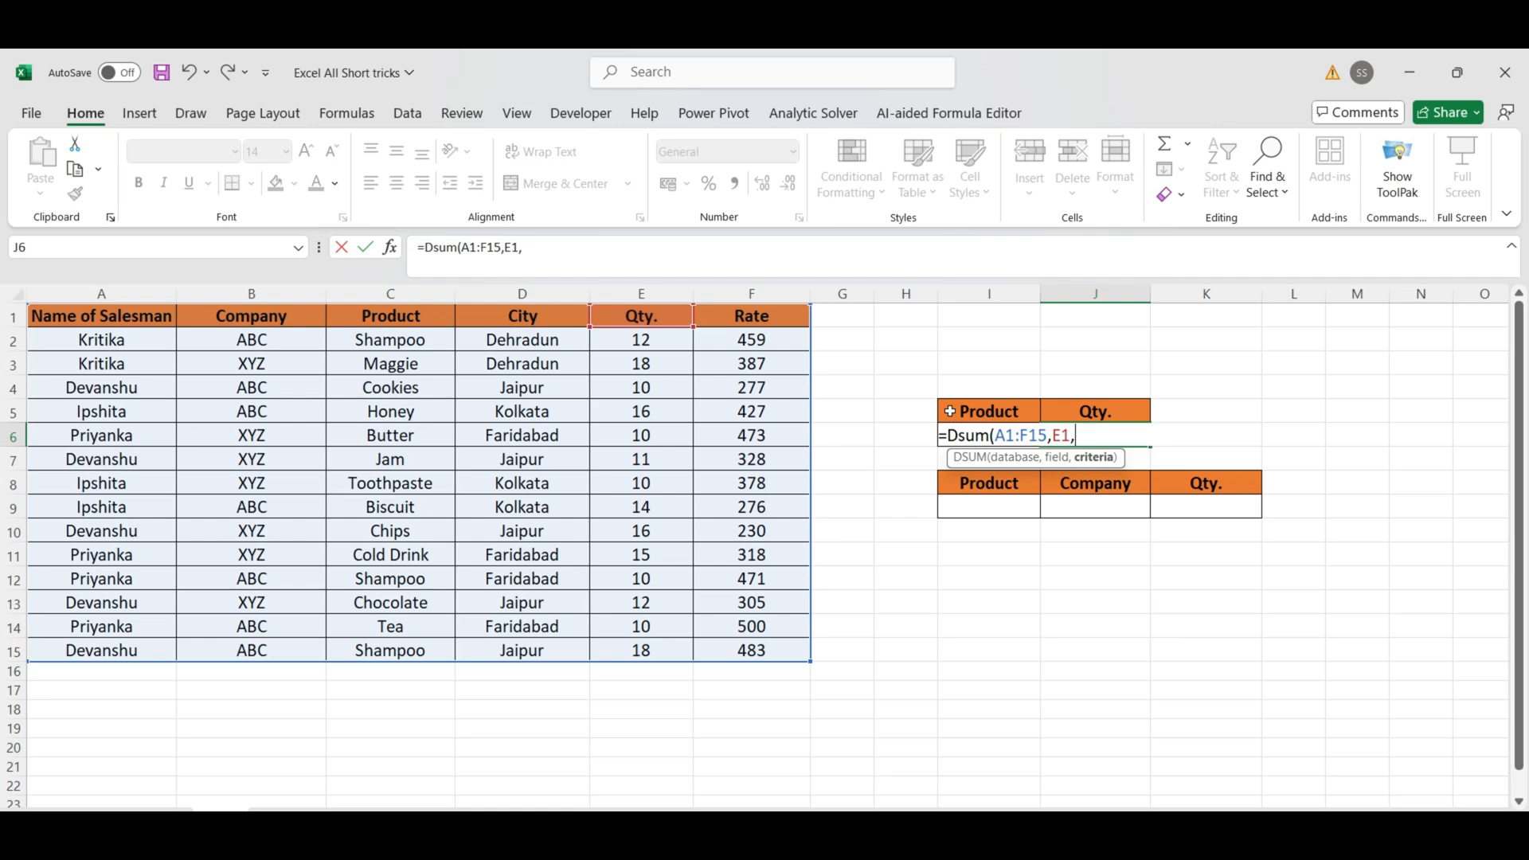
left_click_drag(949, 410, 949, 430)
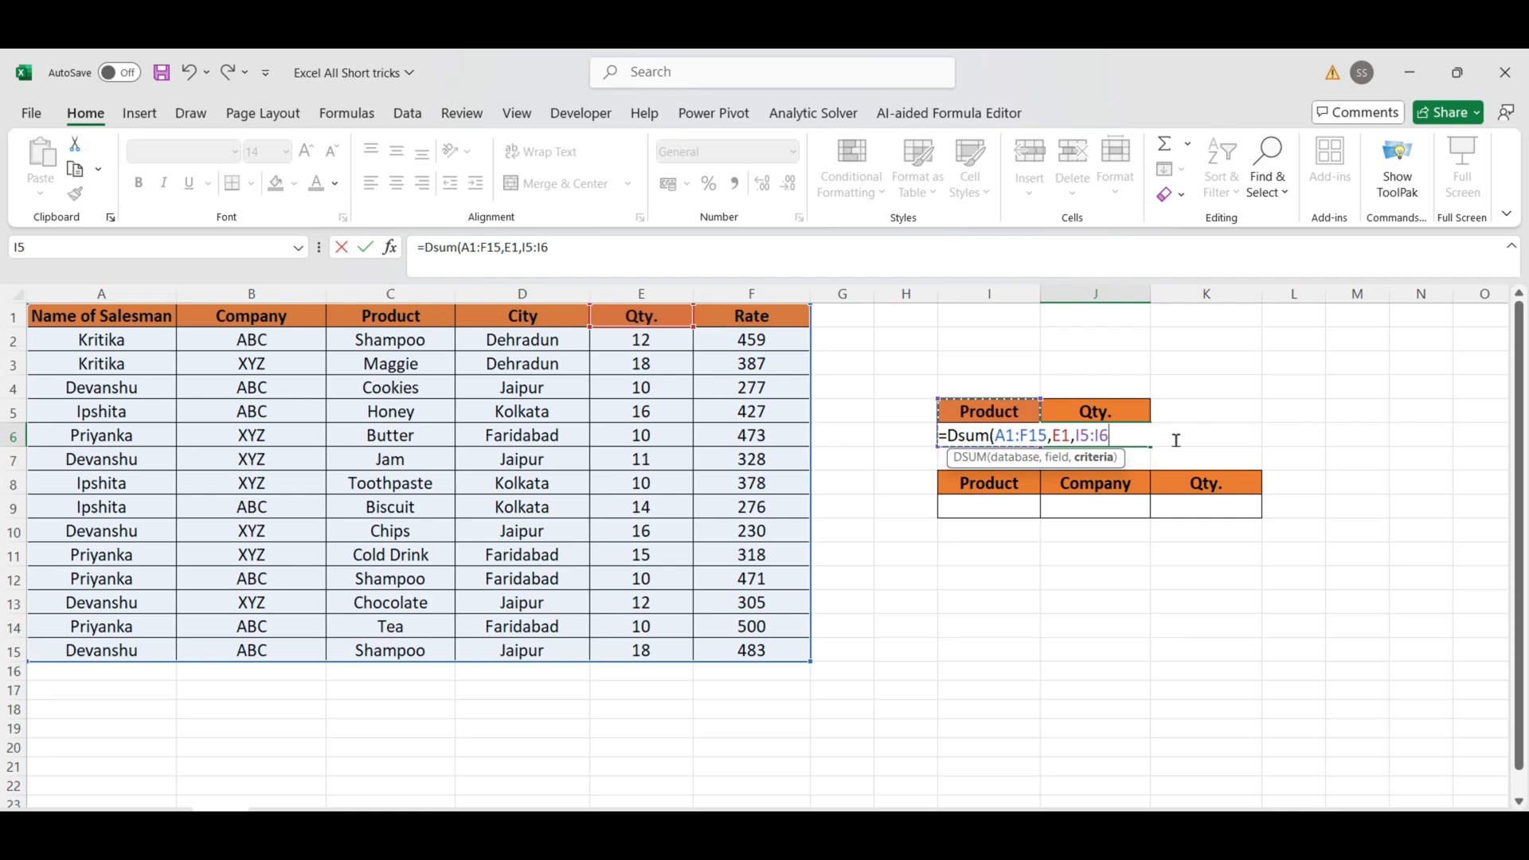
type(")")
key("Return")
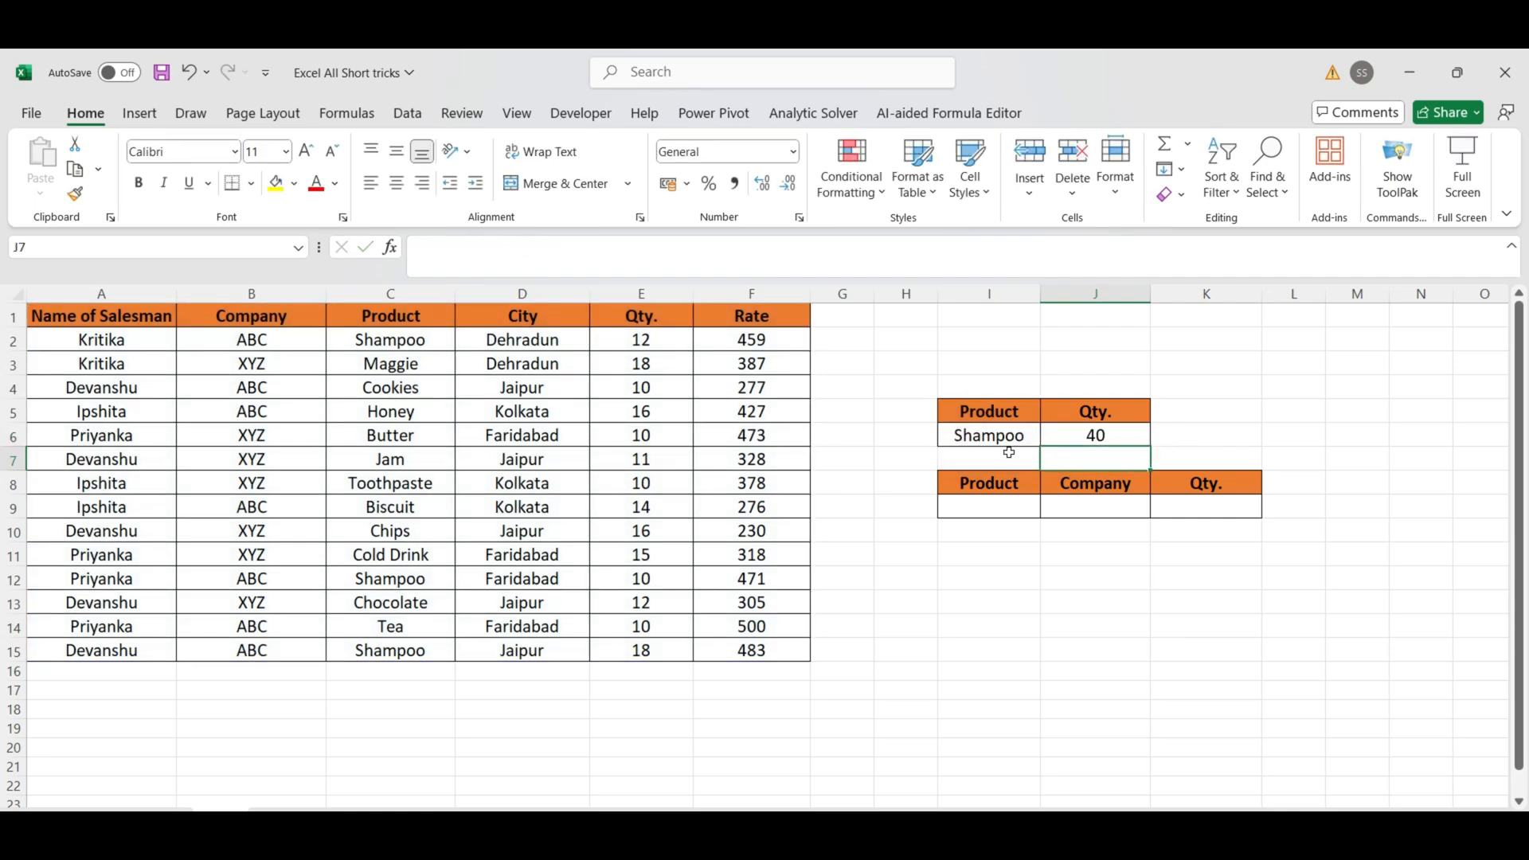
left_click(1005, 436)
left_click(1080, 434)
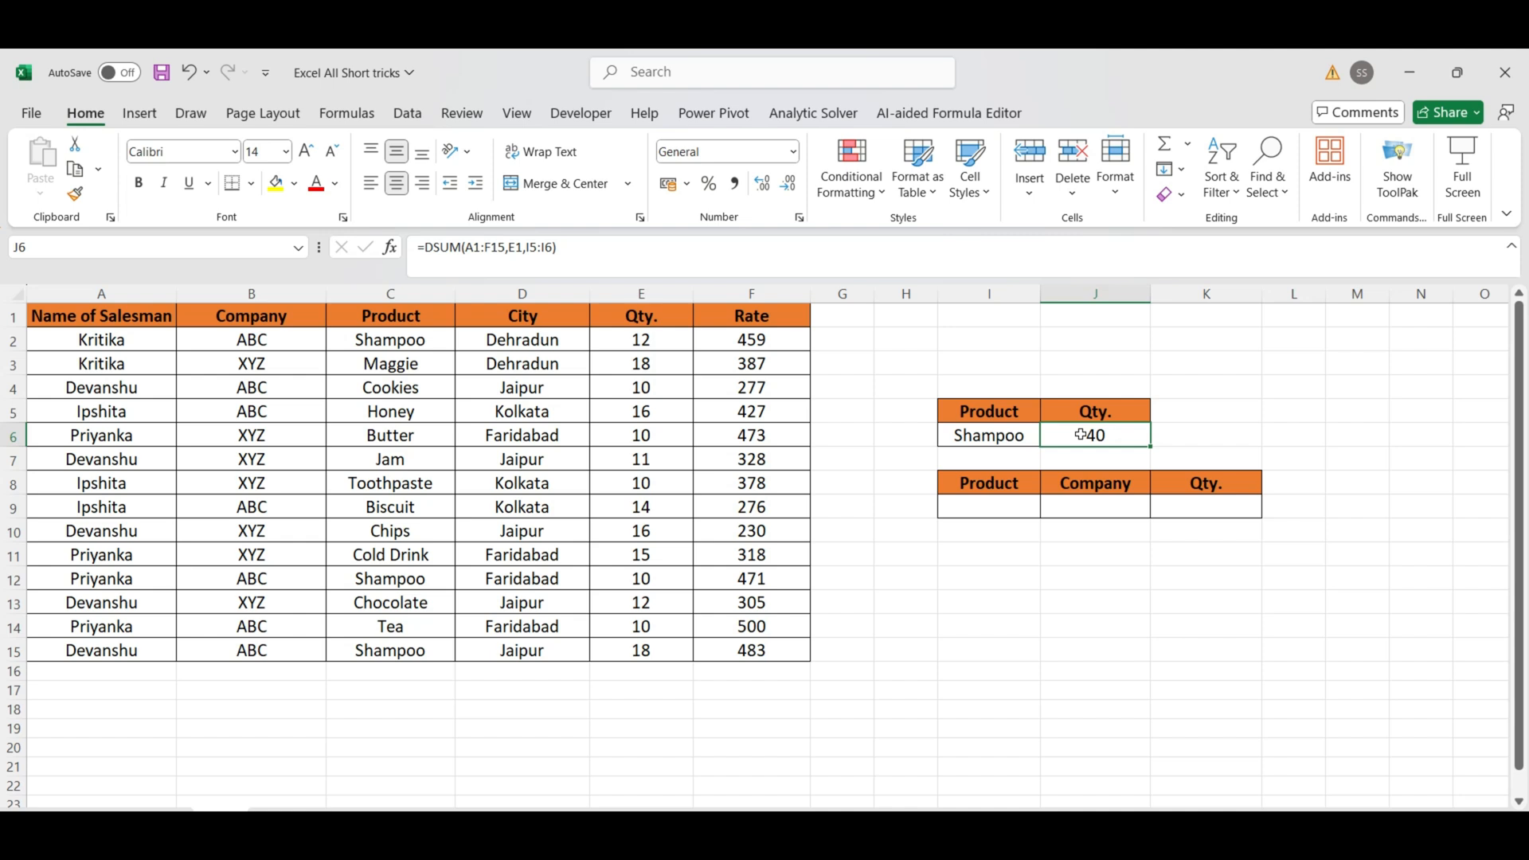
Step: Fill in the second table's criteria with product Shampoo in I9 and company ABC in J9
left_click(989, 511)
left_click(1060, 508)
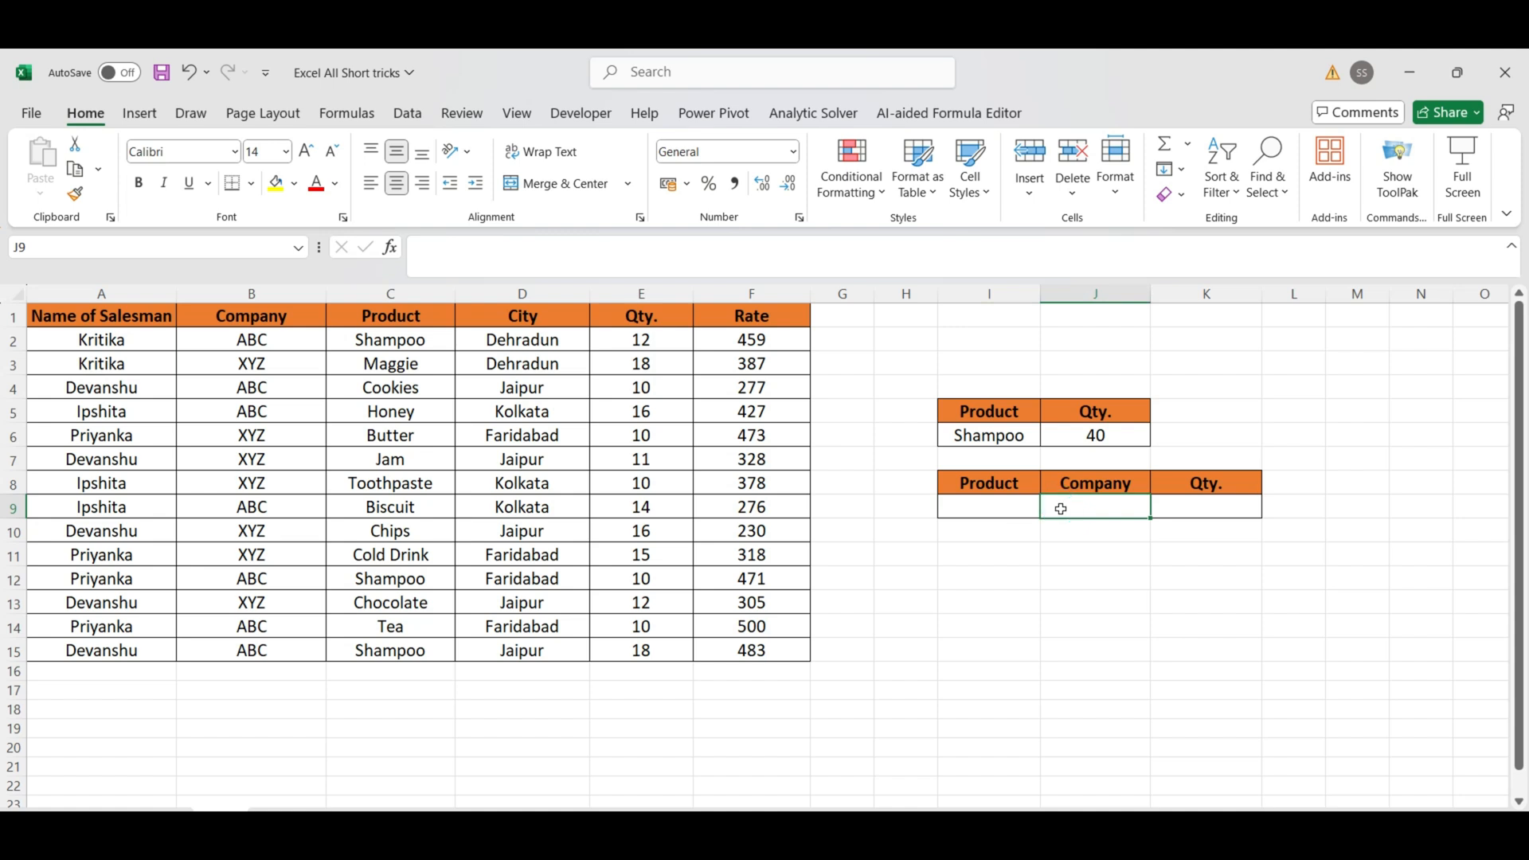
double_click(983, 513)
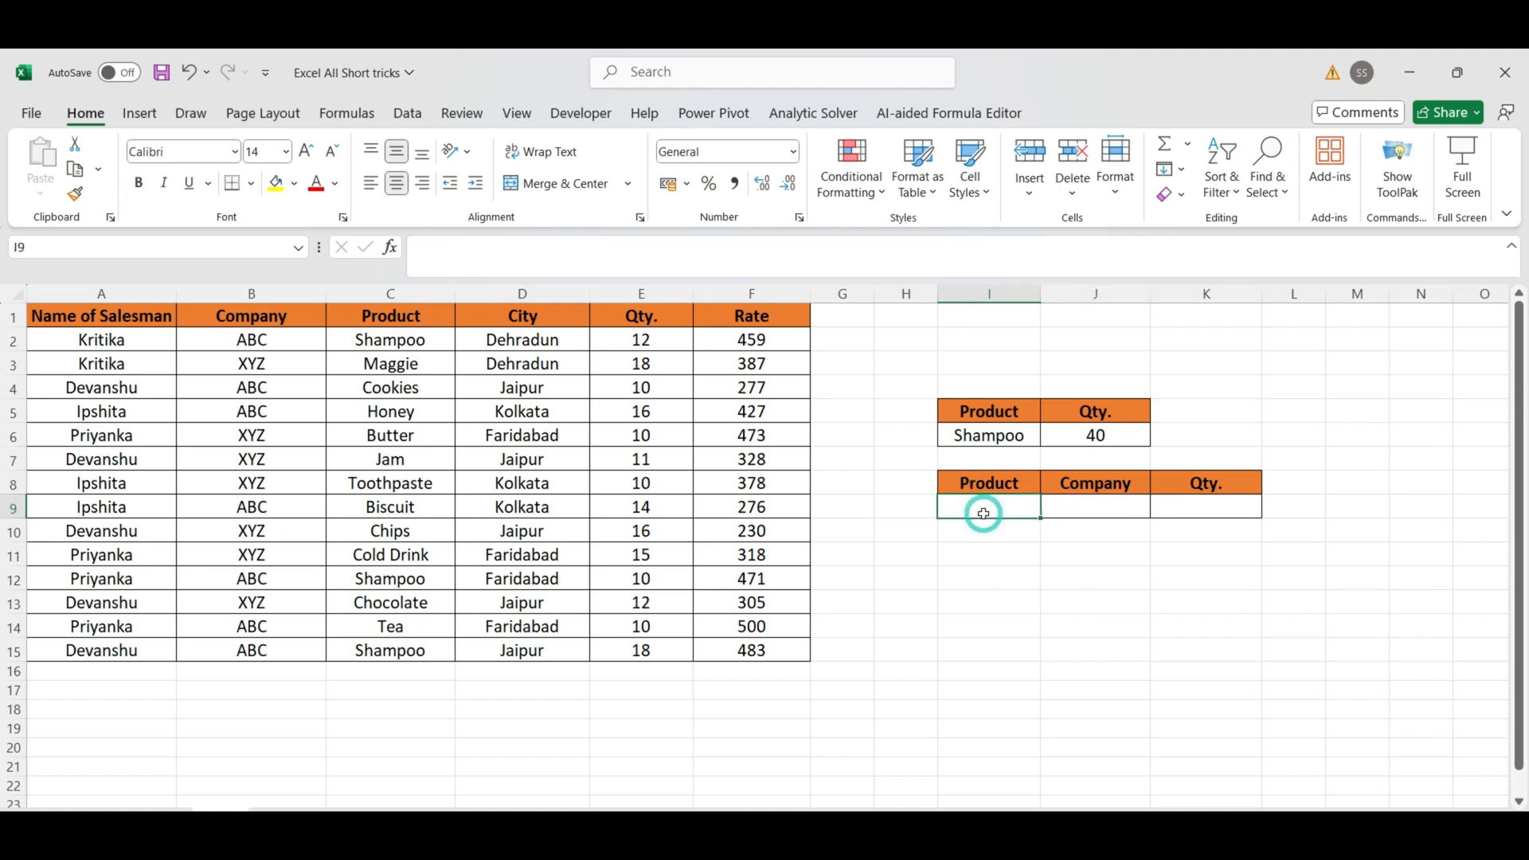
type("Shampoo")
key("Tab")
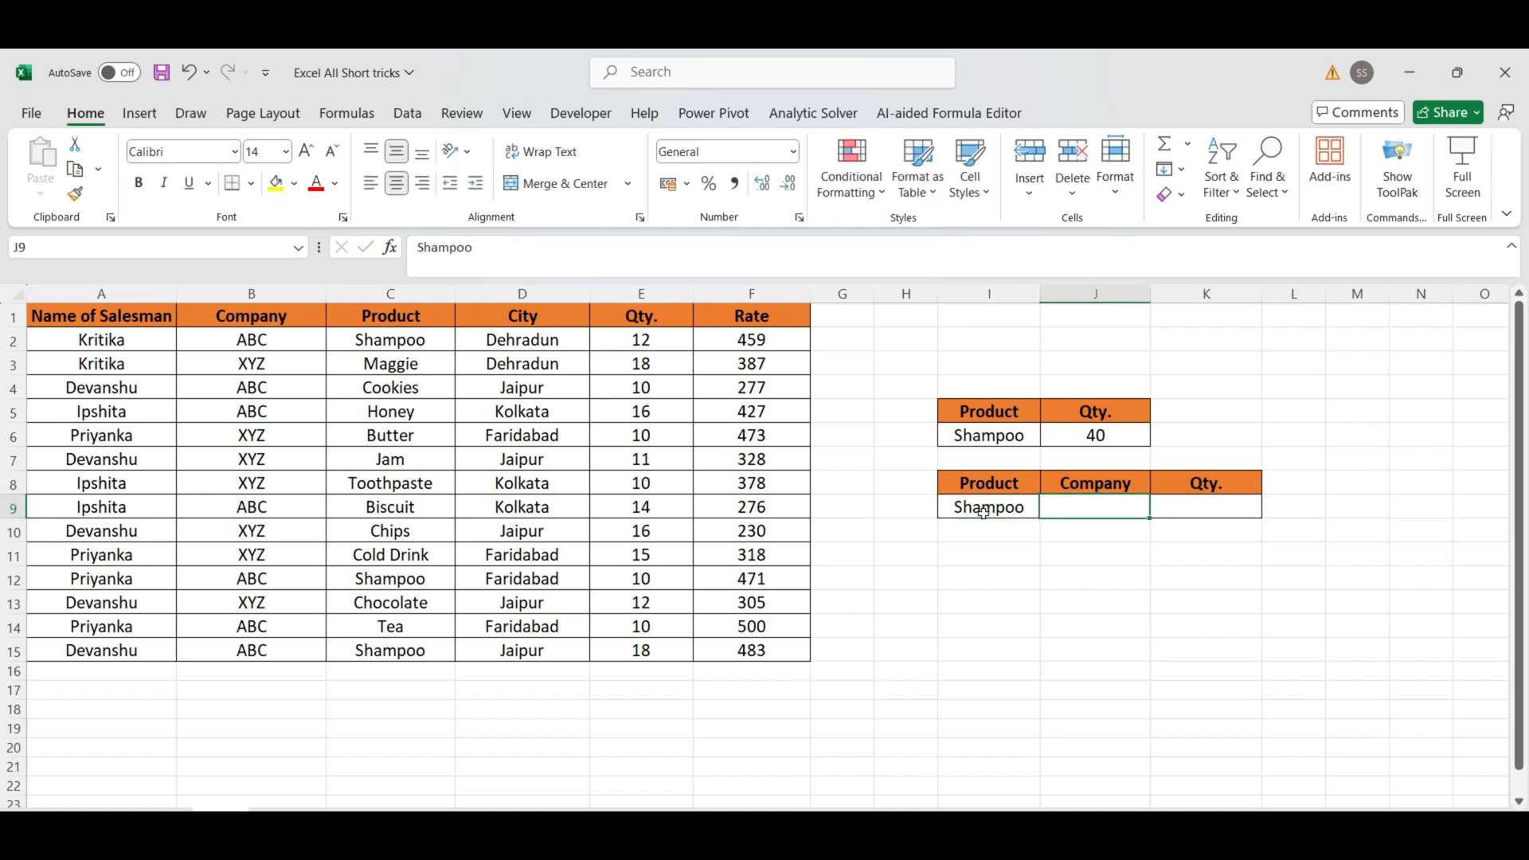
type("ABC")
key("Tab")
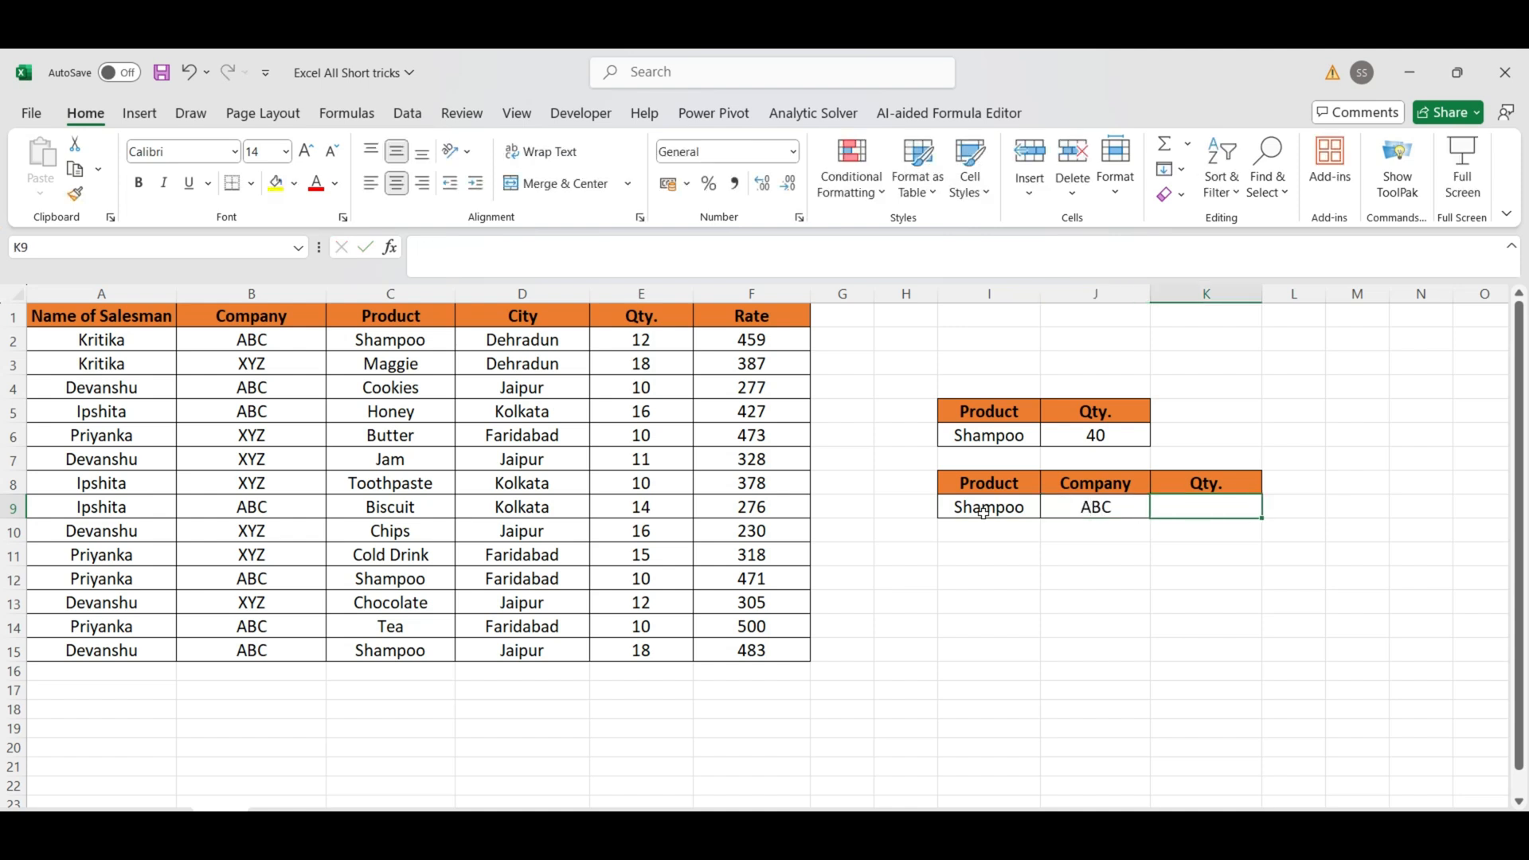
Step: In K9, total the quantity matching both product and company with =DSUM(A1:F15,E1,I8:J9), and check the row's cells
type("=Dsum")
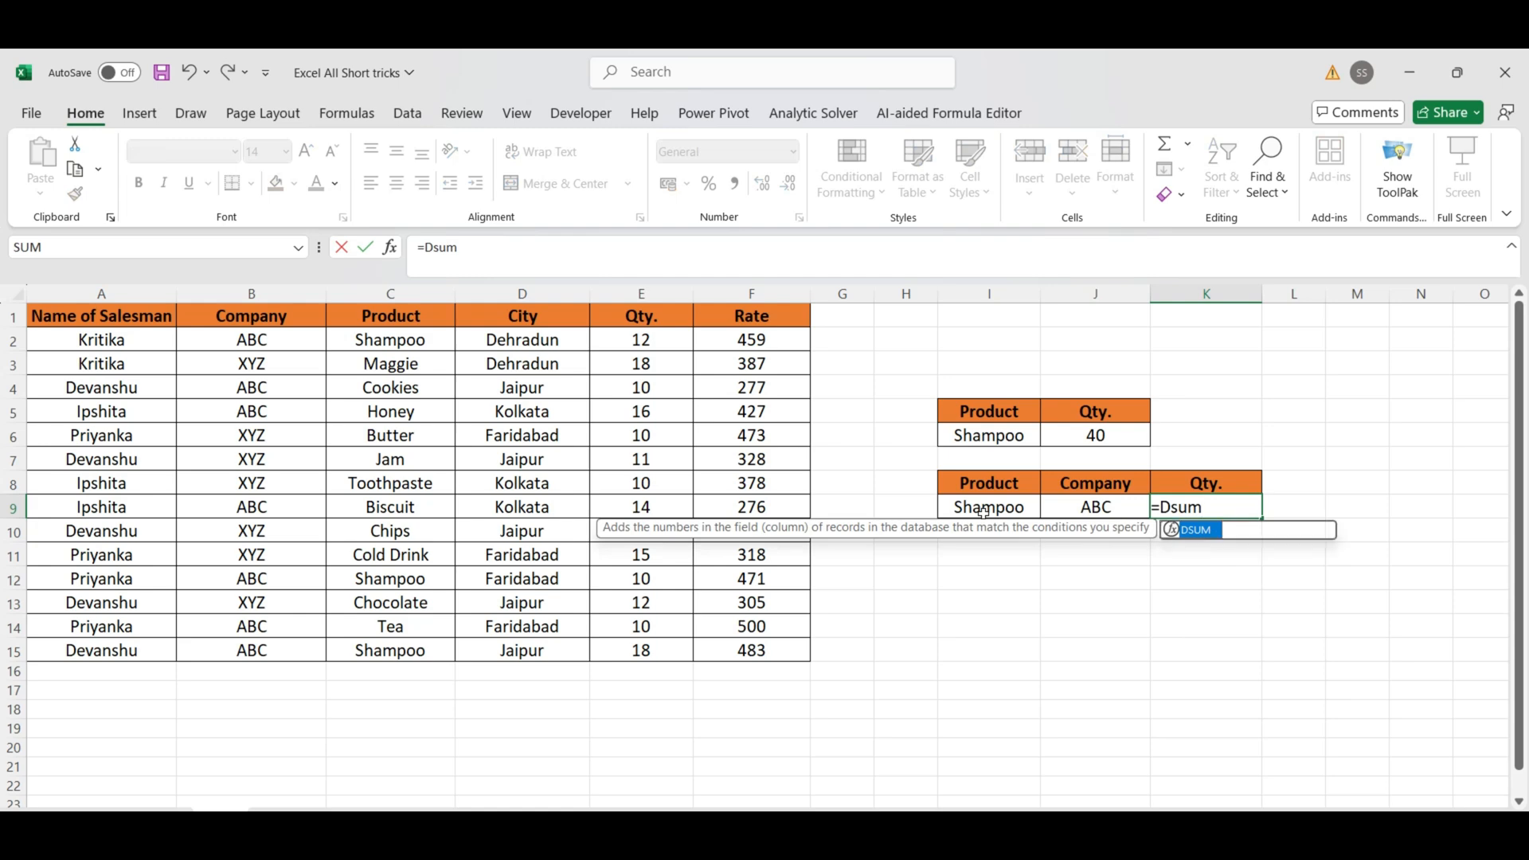
type("(")
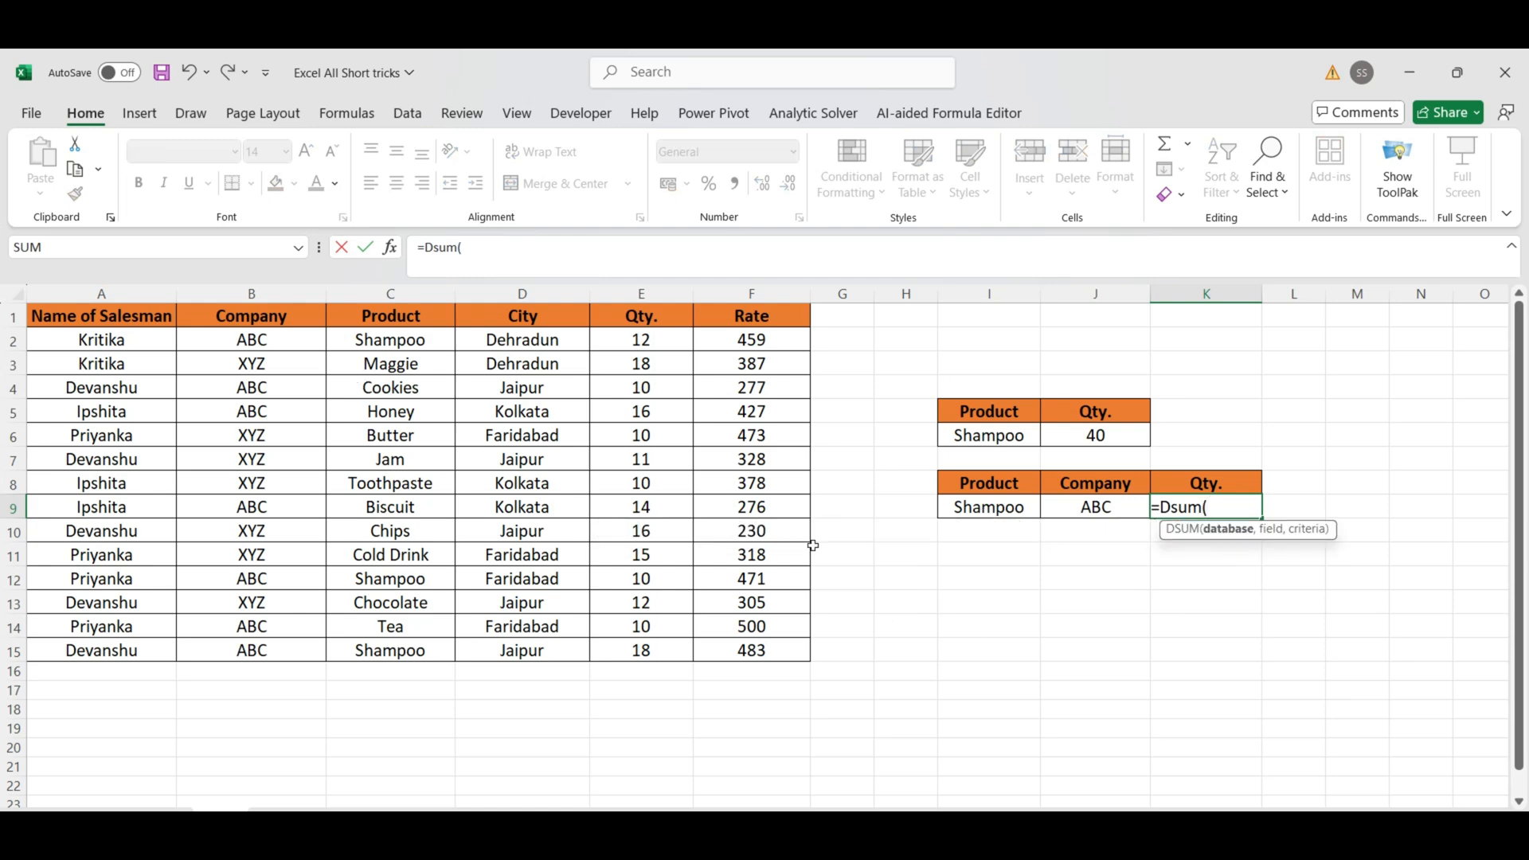
left_click_drag(92, 316, 800, 655)
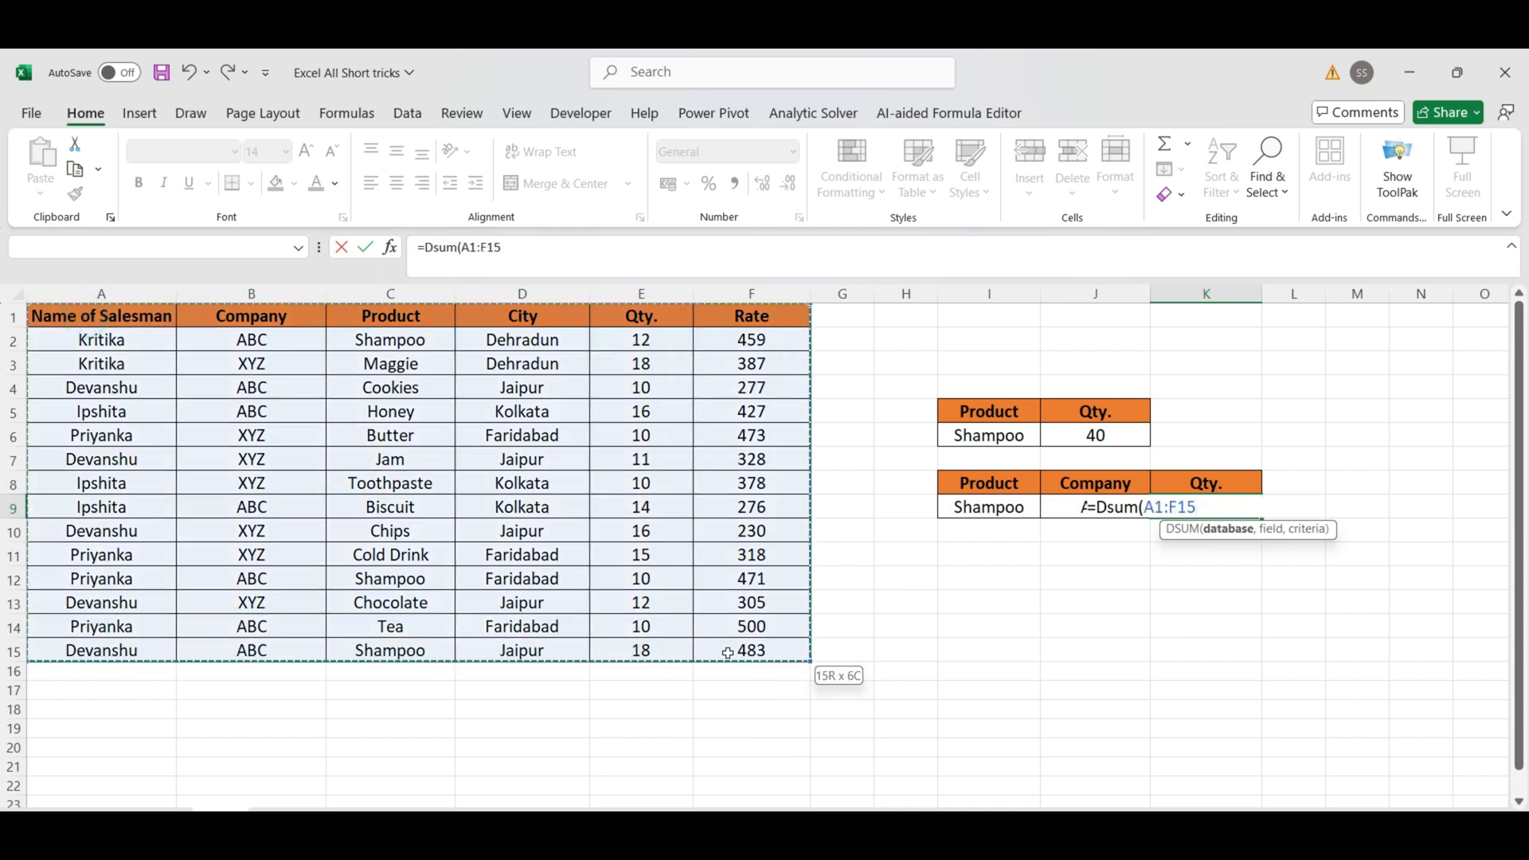
type(",")
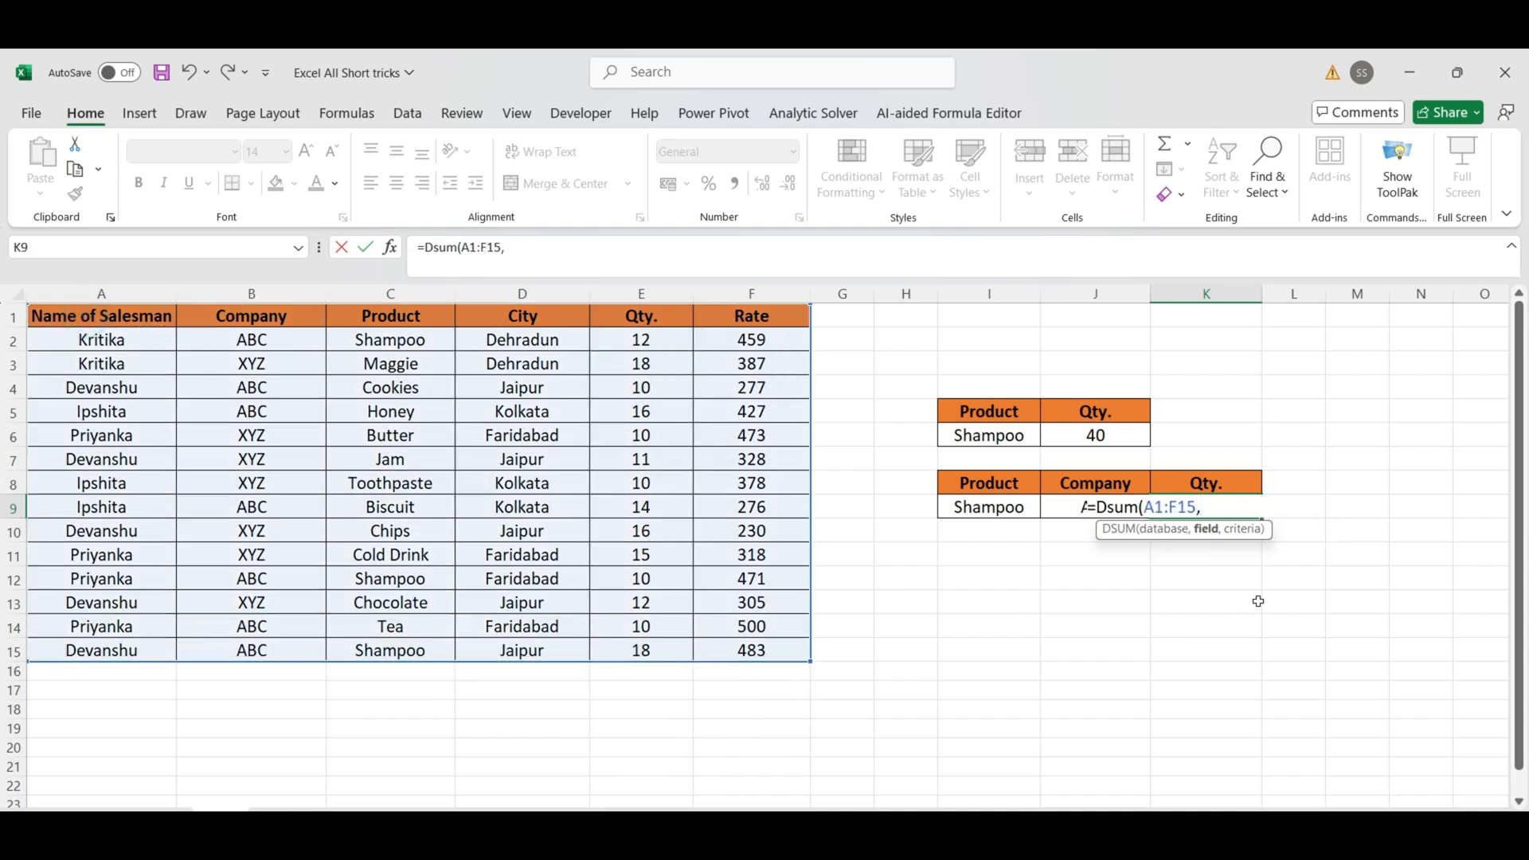
left_click(650, 317)
type(",")
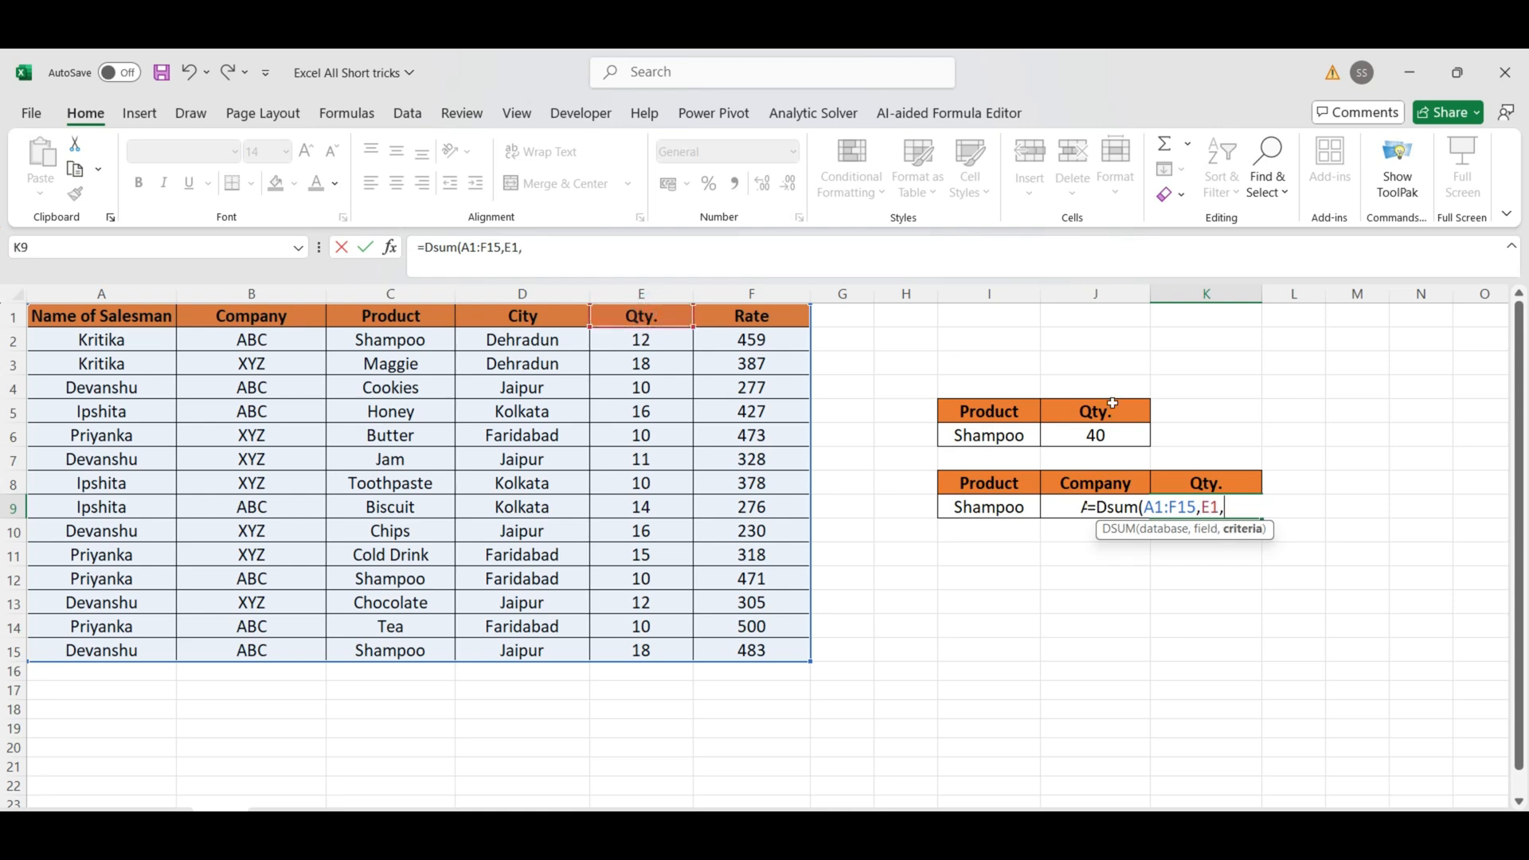
left_click(991, 483)
left_click_drag(1012, 483, 1077, 505)
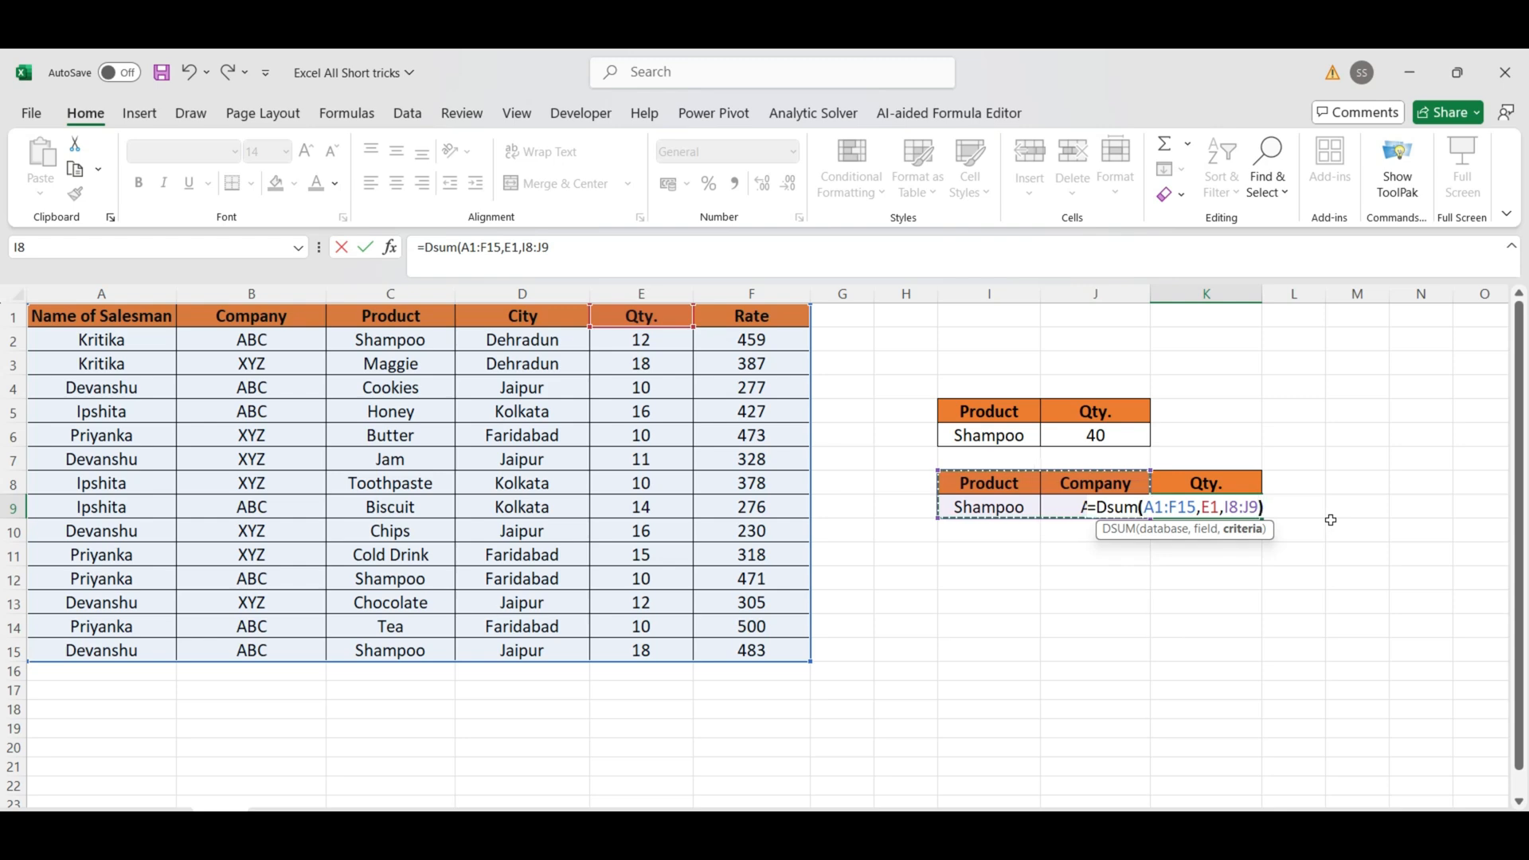
key("Return")
left_click(1048, 508)
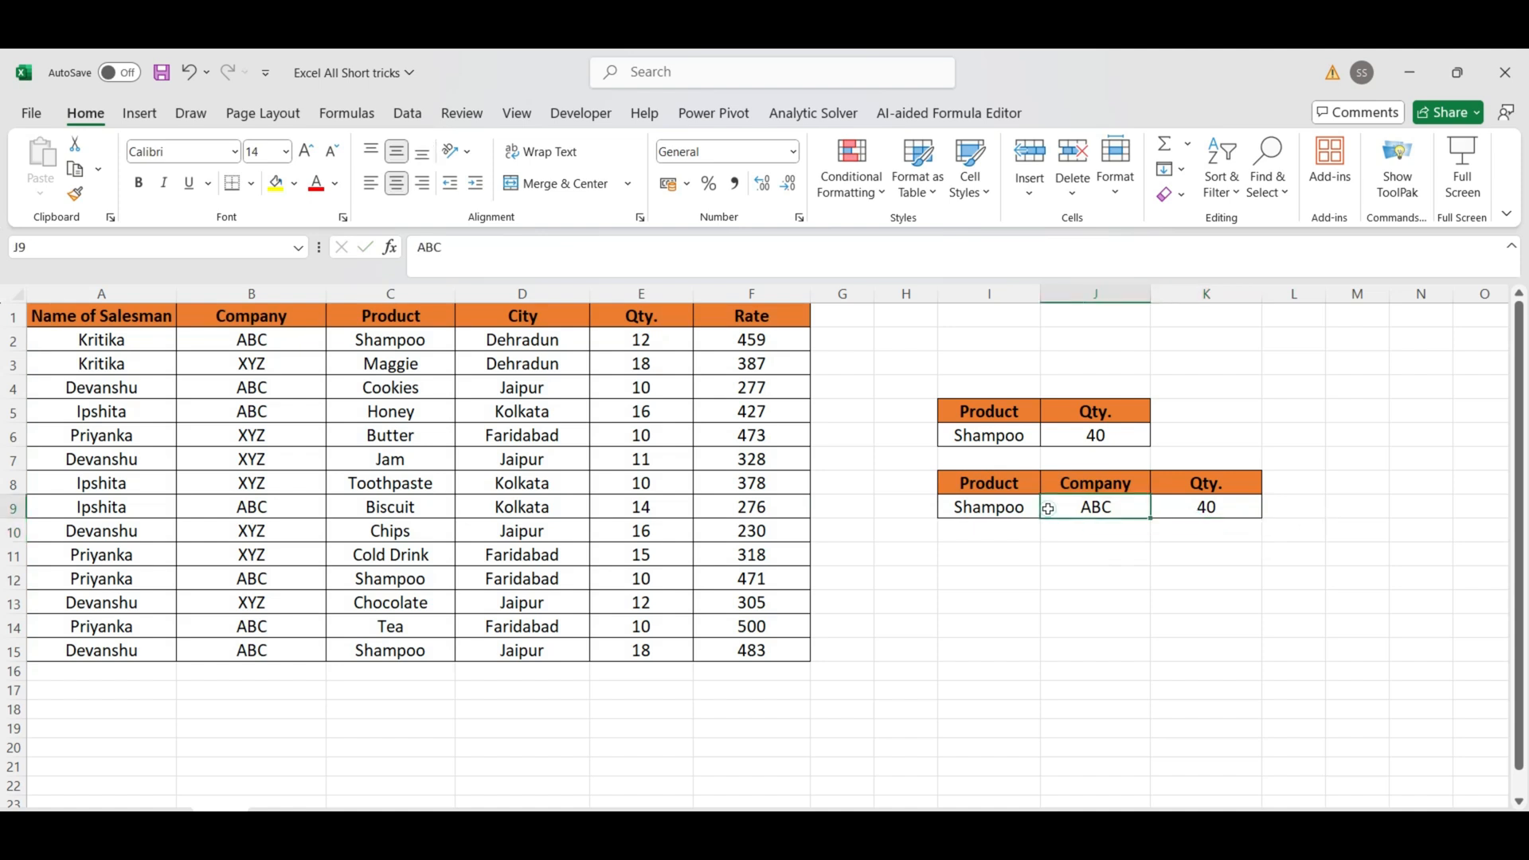
left_click(1153, 508)
left_click(1008, 504)
left_click(1202, 507)
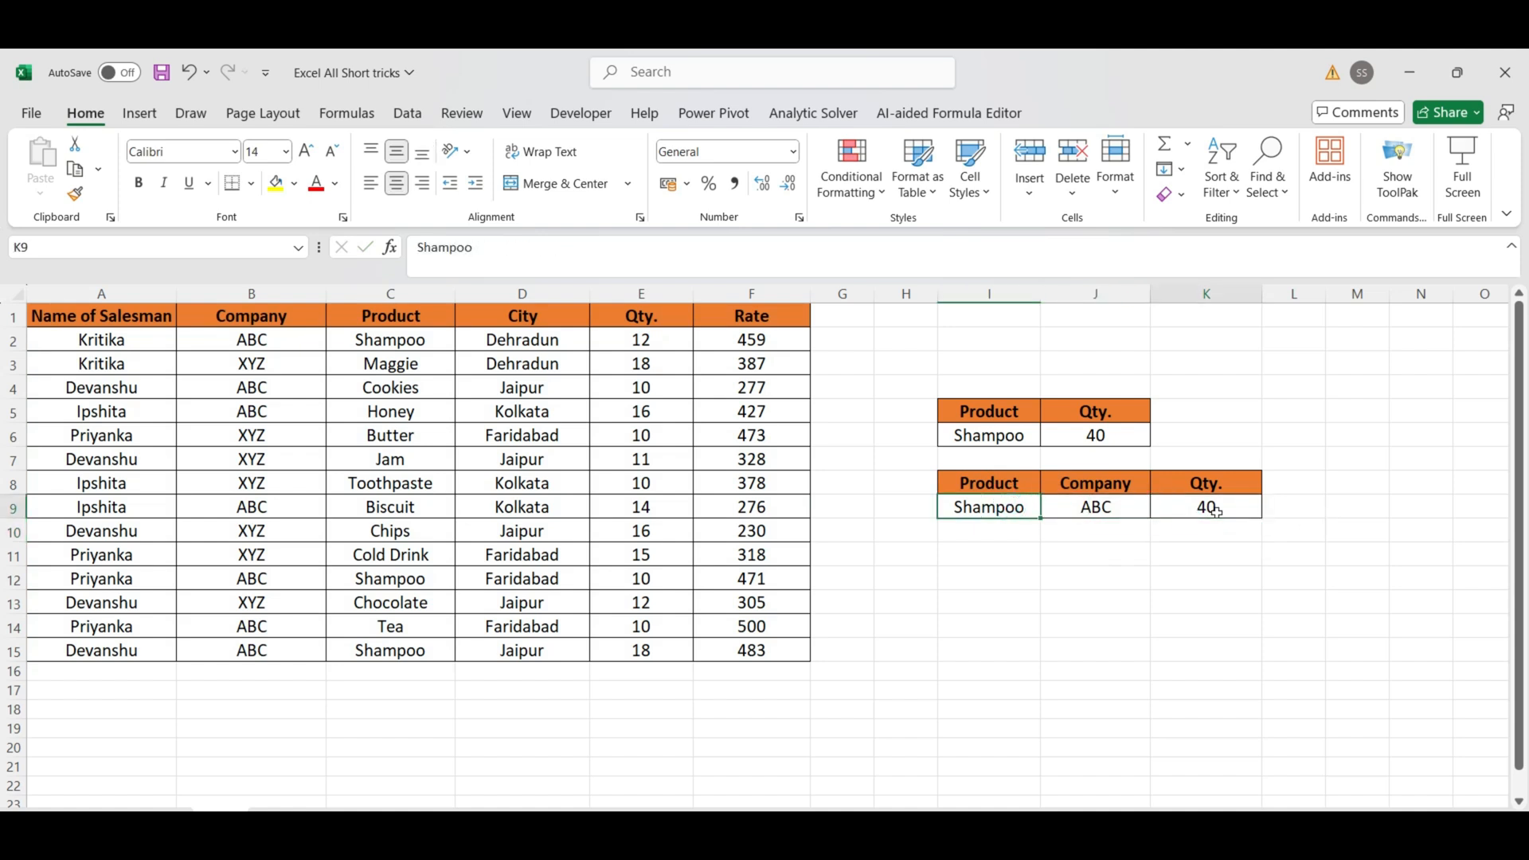